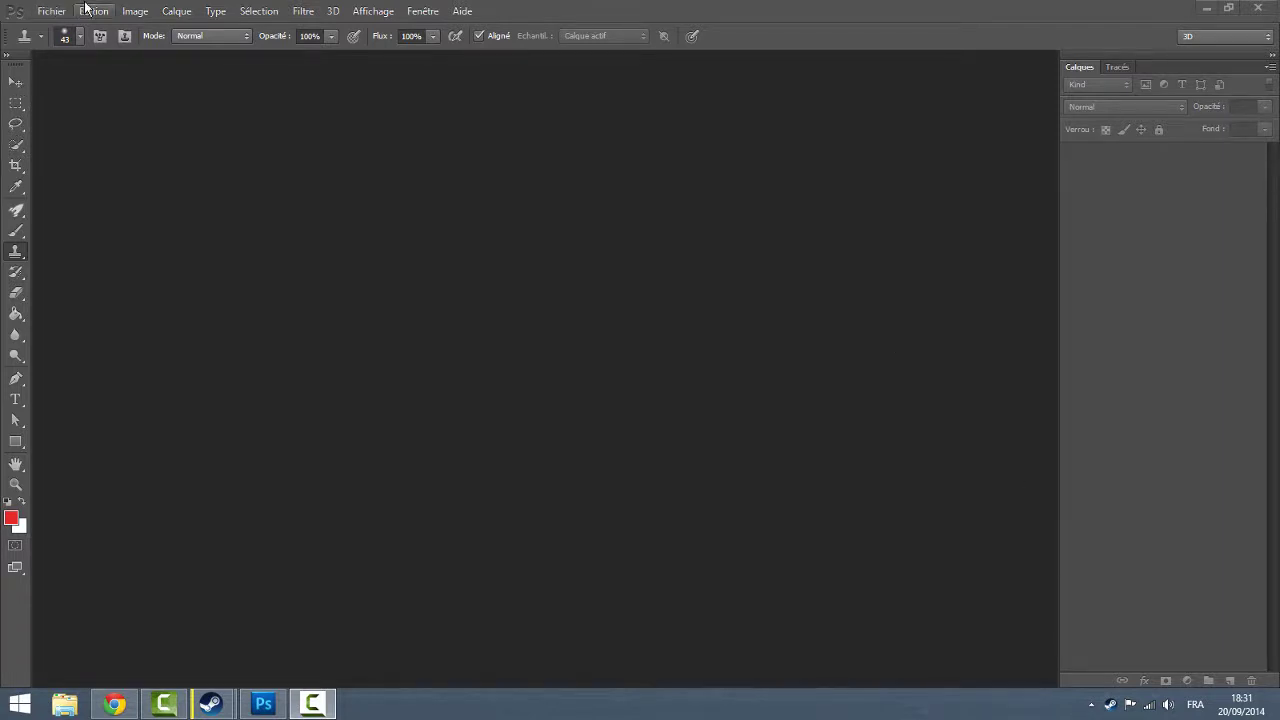
Create a new 1280×720 pixel document with a white background.
{"action": "left_click", "coordinate": [48, 10]}
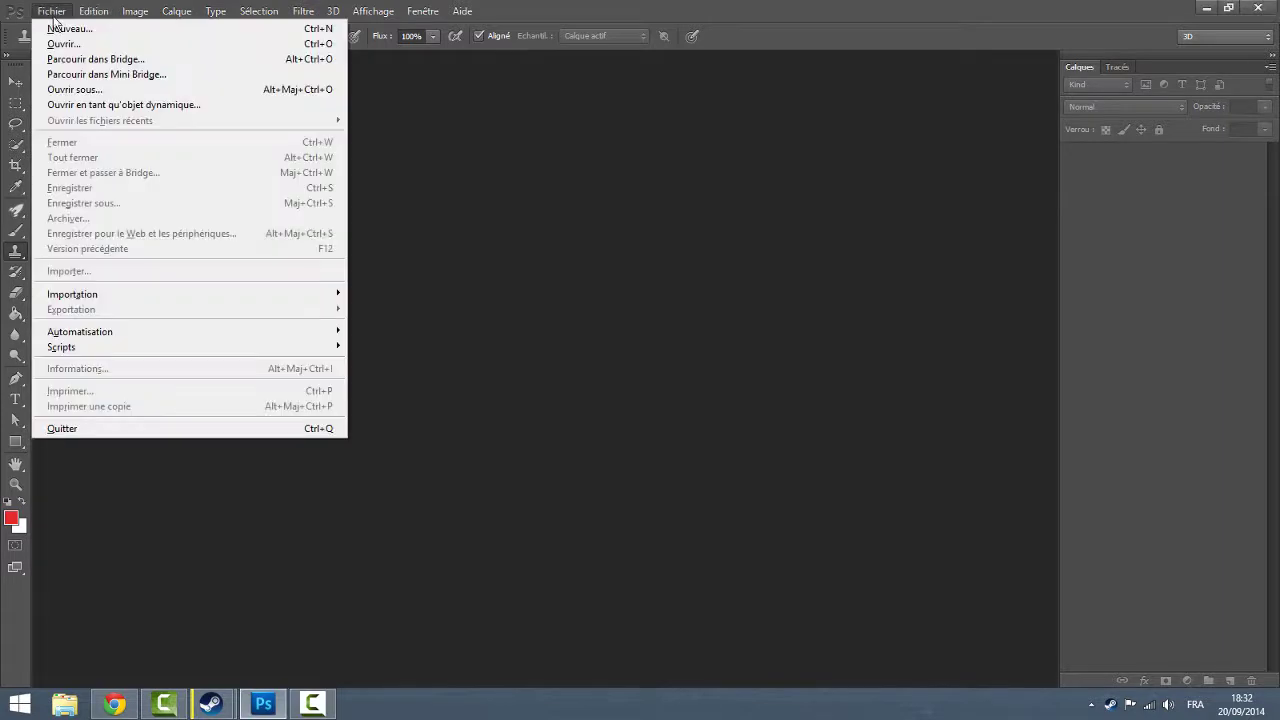
{"action": "left_click", "coordinate": [57, 29]}
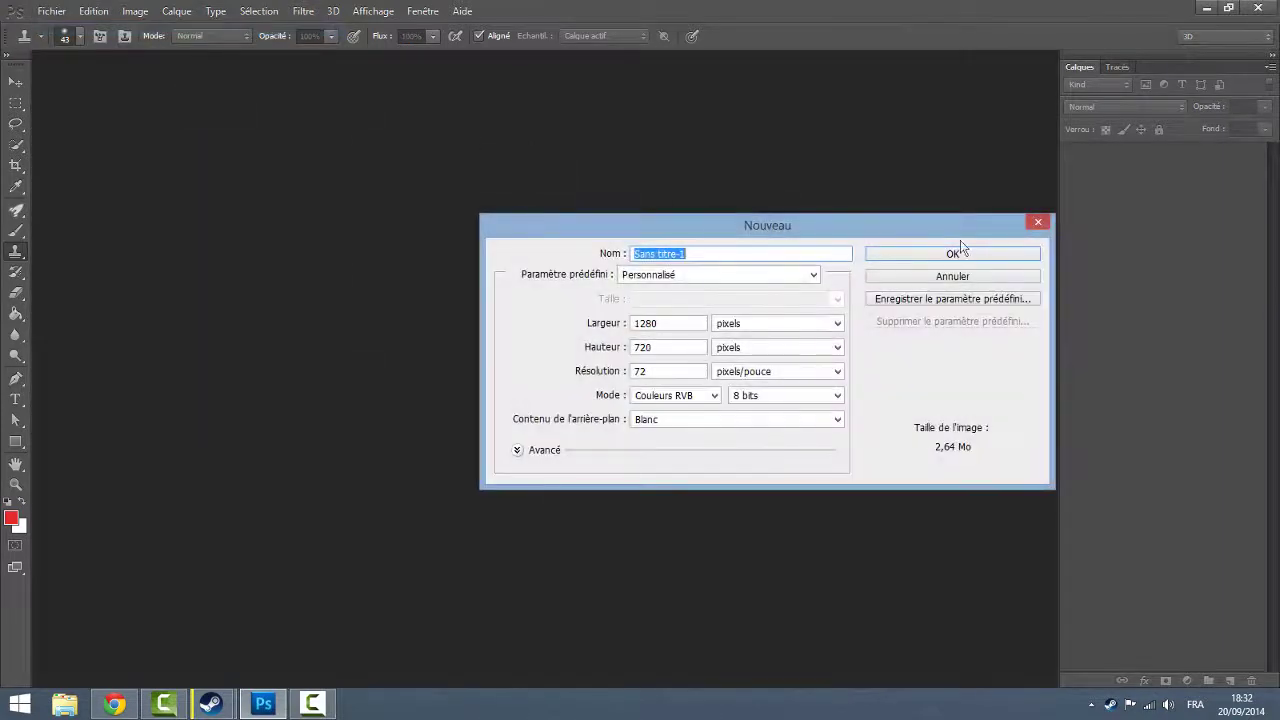
{"action": "left_click", "coordinate": [955, 254]}
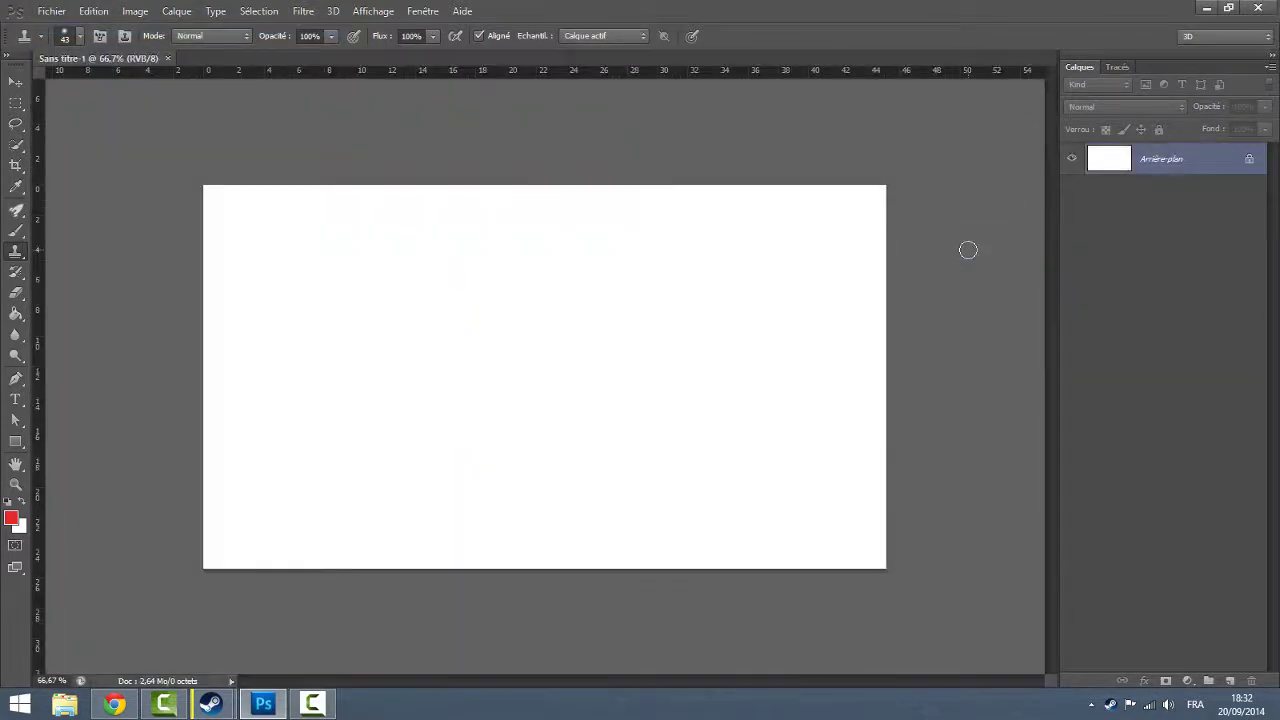
Cancel converting the background to a layer and choose to place an image file.
{"action": "double_click", "coordinate": [1218, 159]}
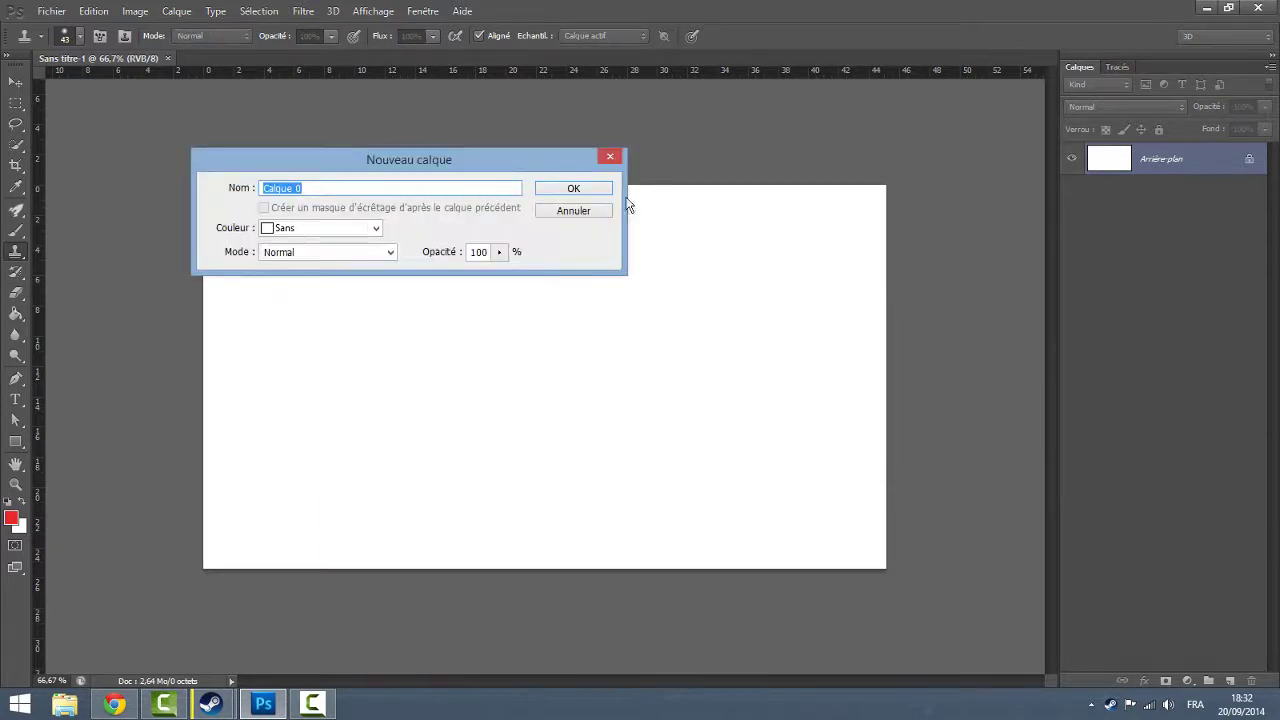
{"action": "left_click", "coordinate": [573, 210]}
{"action": "left_click", "coordinate": [45, 12]}
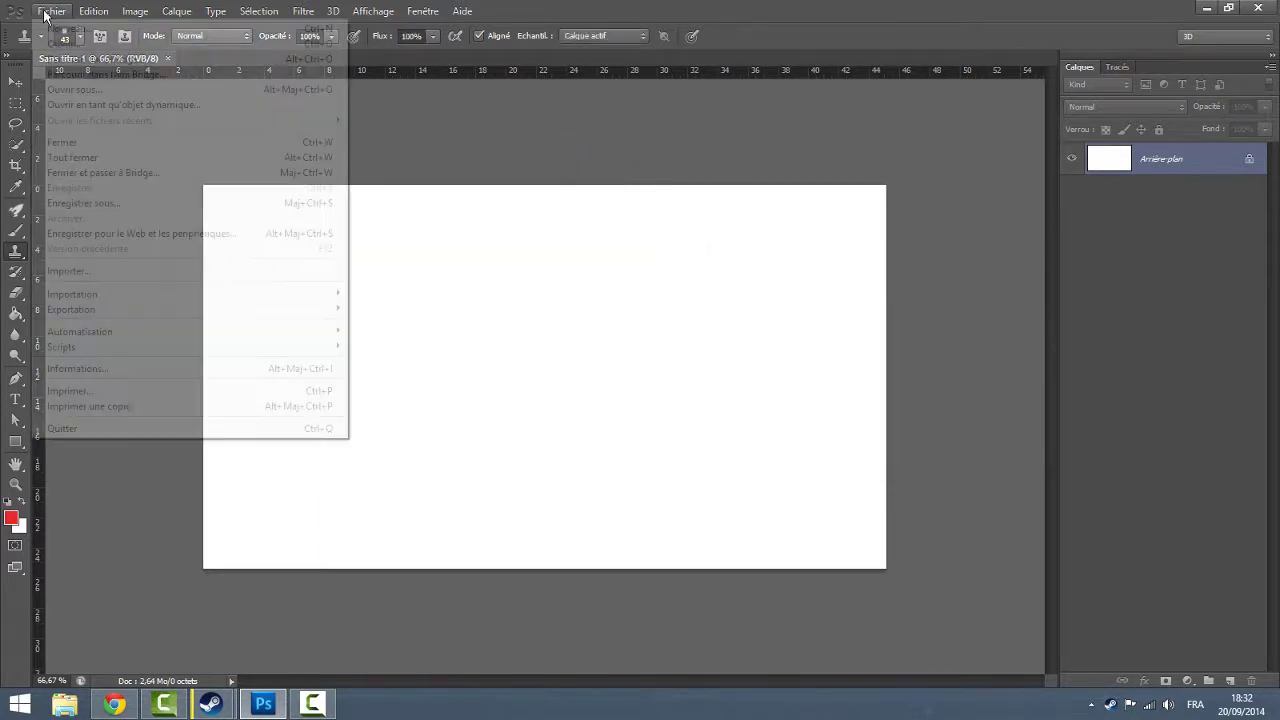
{"action": "left_click", "coordinate": [78, 267]}
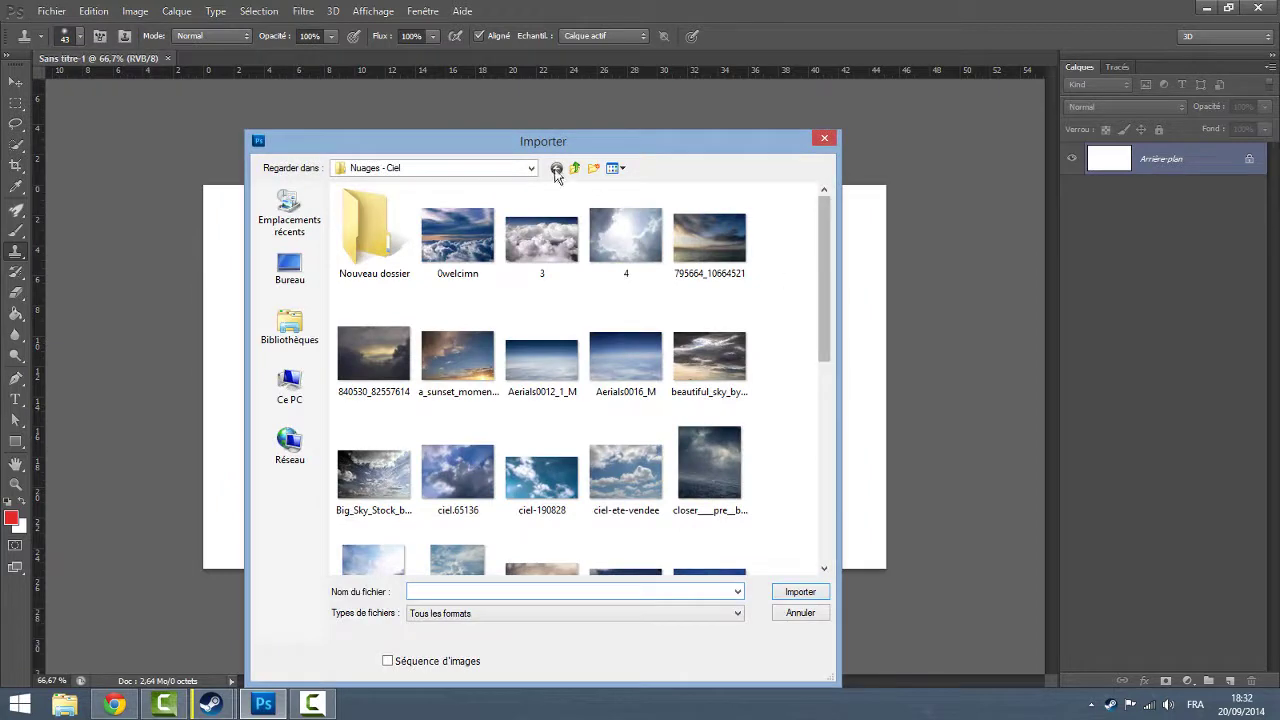
Browse from the GFX folder into Nature > Paysages and scroll through the landscapes.
{"action": "left_click", "coordinate": [574, 168]}
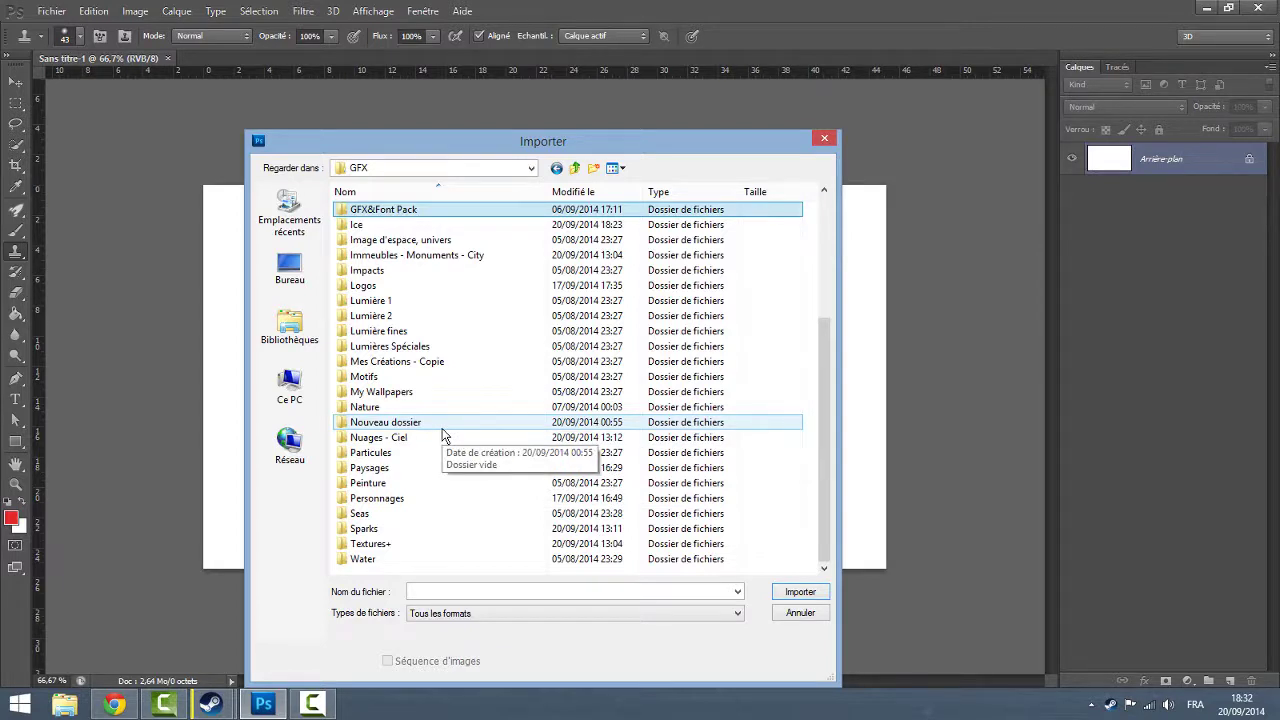
{"action": "left_click", "coordinate": [421, 408]}
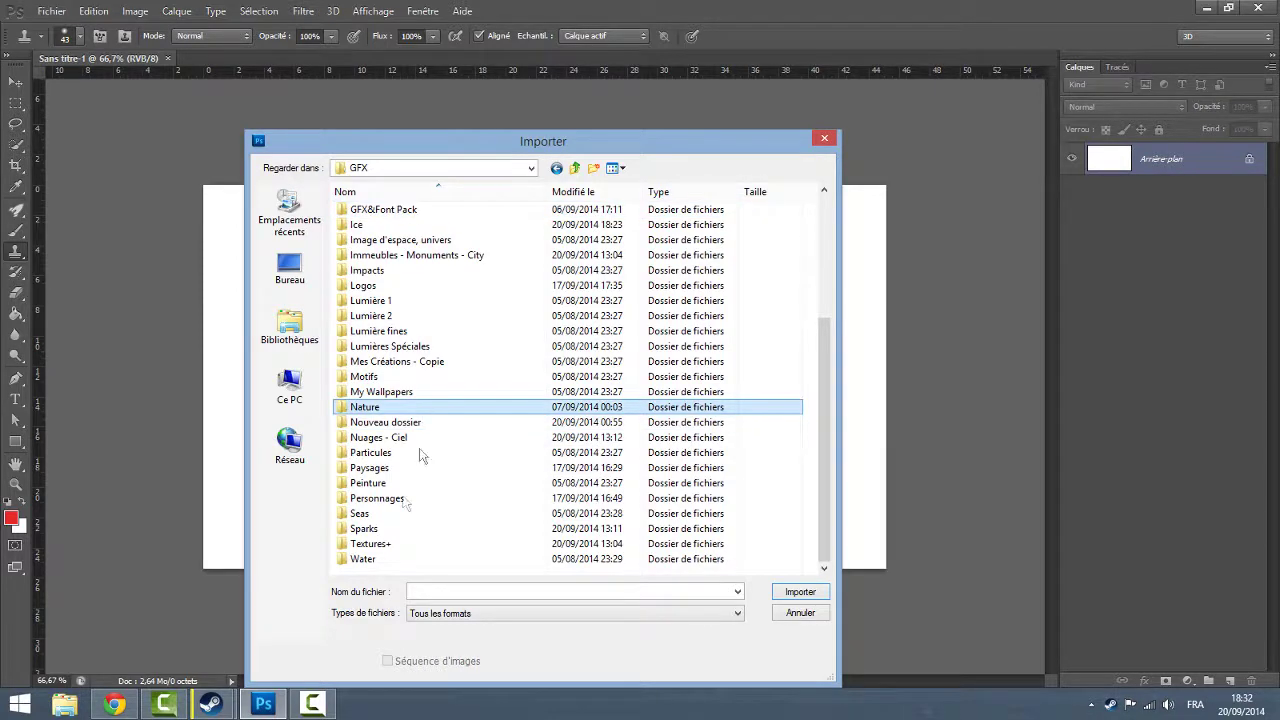
{"action": "double_click", "coordinate": [370, 467]}
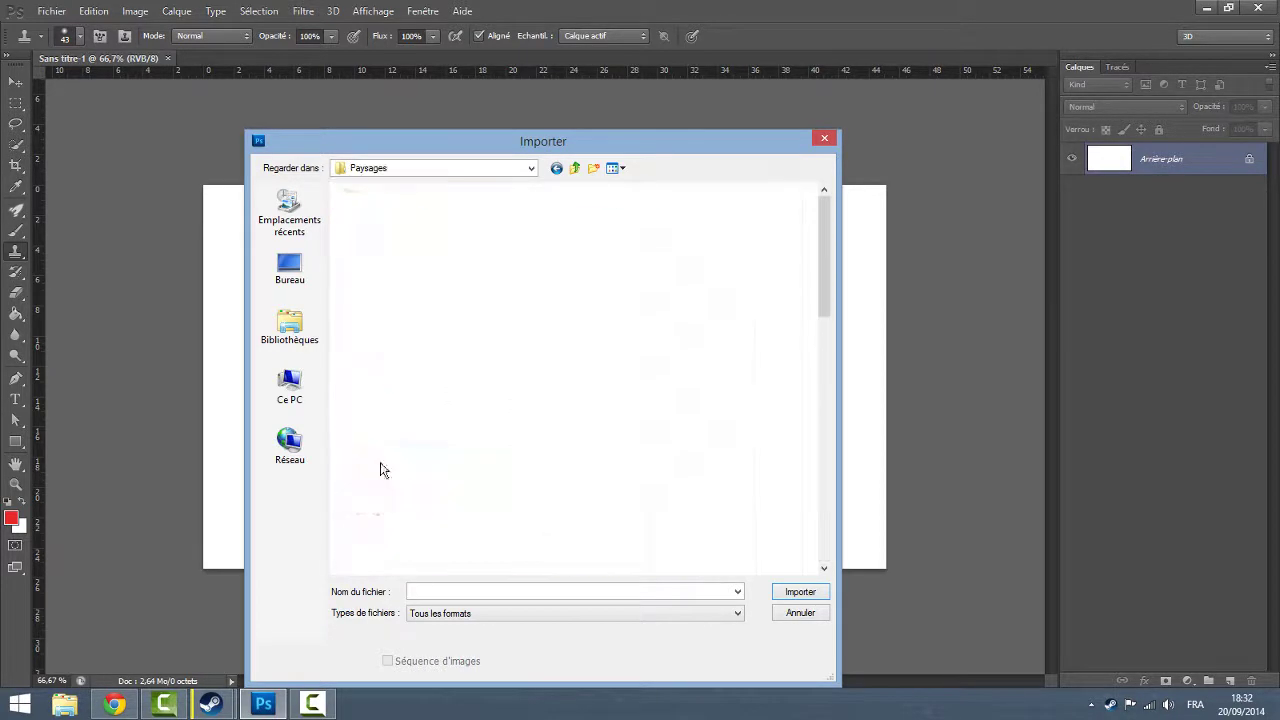
{"action": "left_click", "coordinate": [457, 355]}
{"action": "scroll", "coordinate": [726, 467], "scroll_direction": "down", "scroll_amount": 5}
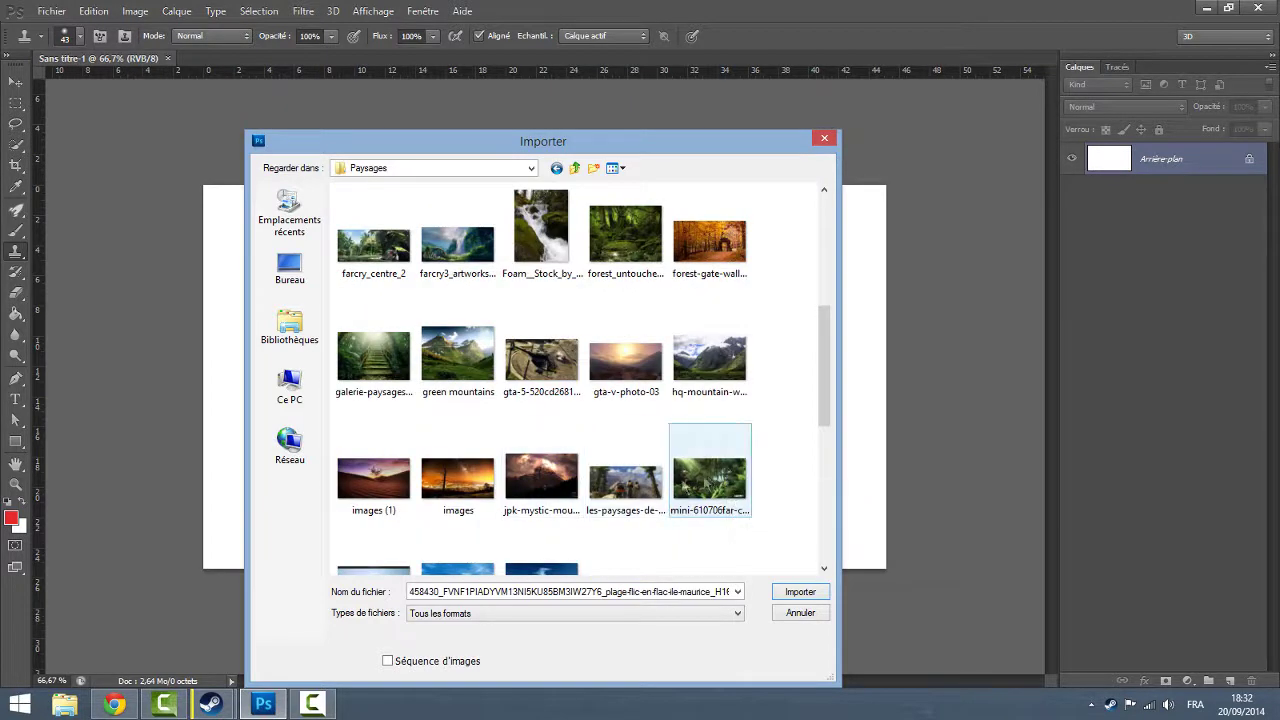
{"action": "scroll", "coordinate": [443, 418], "scroll_direction": "down", "scroll_amount": 5}
{"action": "scroll", "coordinate": [495, 412], "scroll_direction": "down", "scroll_amount": 3}
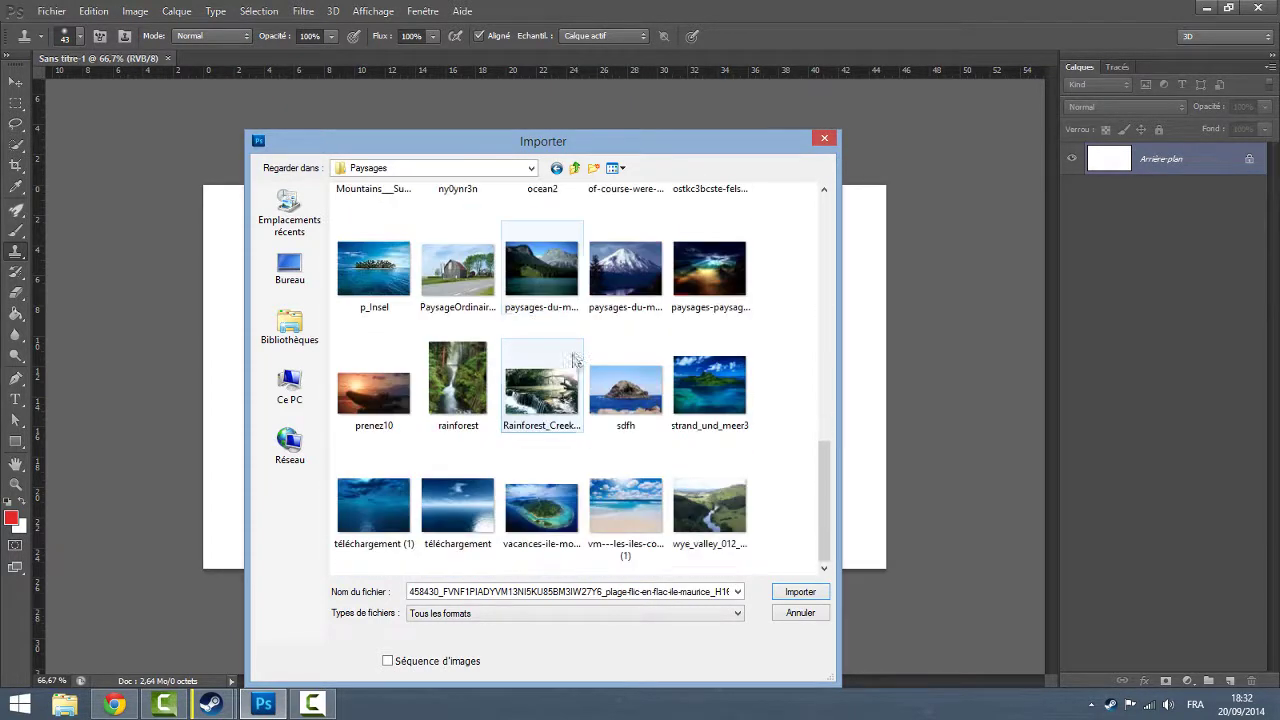
Check the space and Bateaux folders, then place the Far Cry jungle image from Paysages.
{"action": "left_click", "coordinate": [574, 168]}
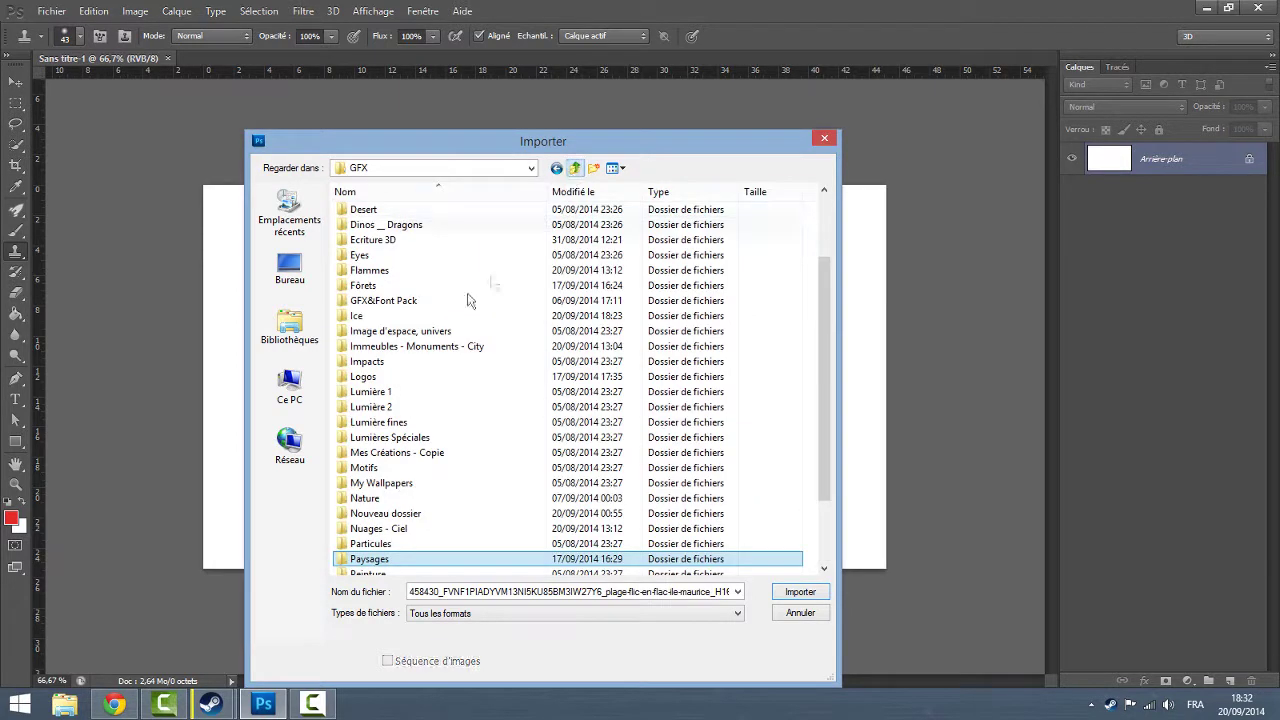
{"action": "double_click", "coordinate": [408, 331]}
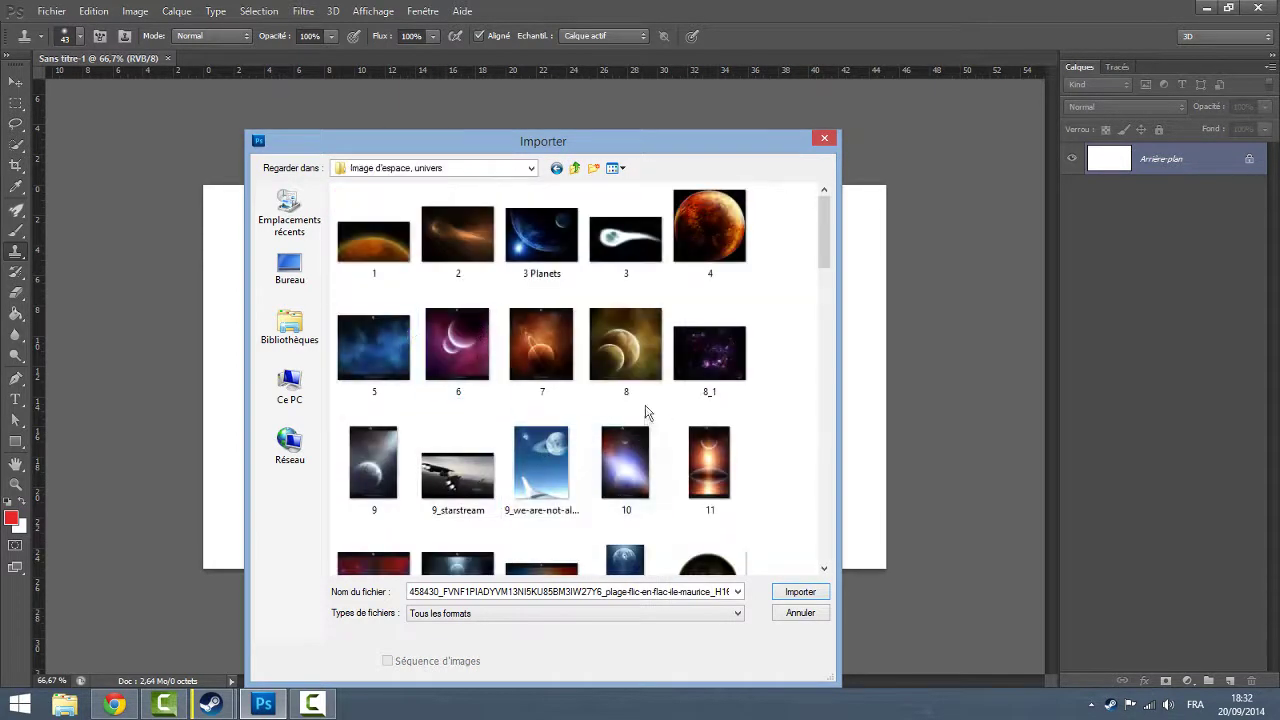
{"action": "left_click", "coordinate": [574, 168]}
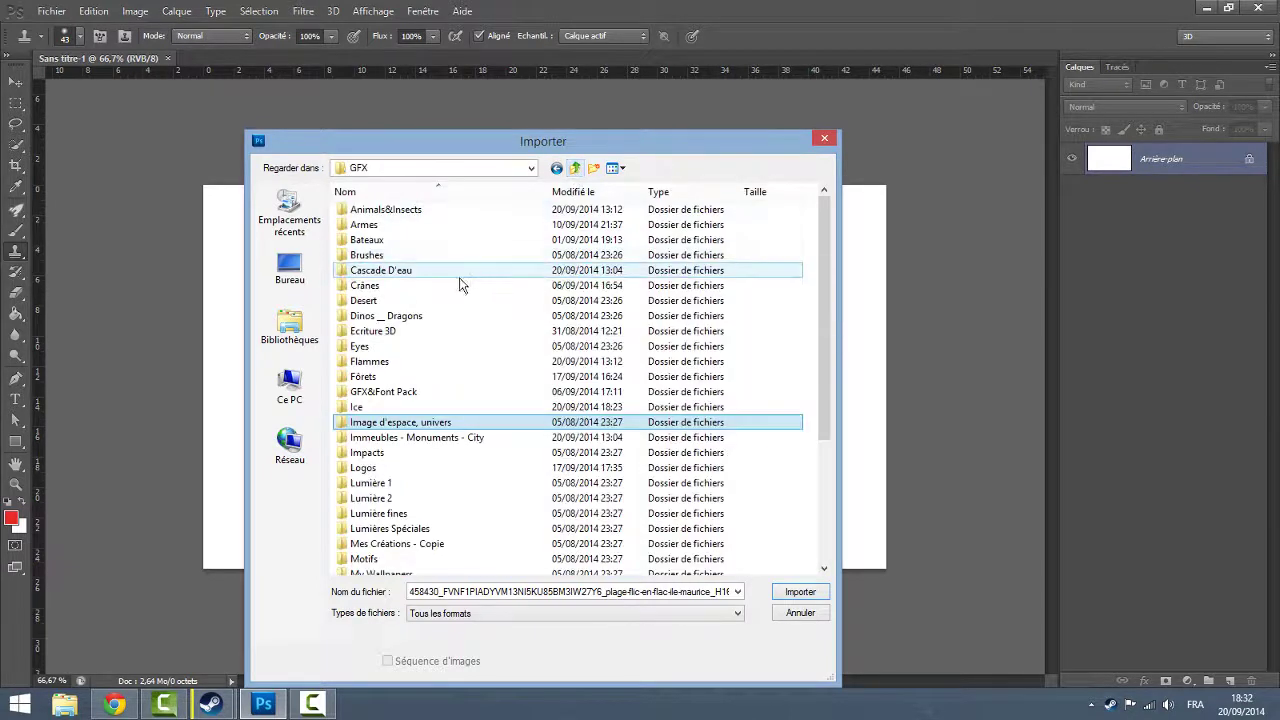
{"action": "double_click", "coordinate": [365, 240]}
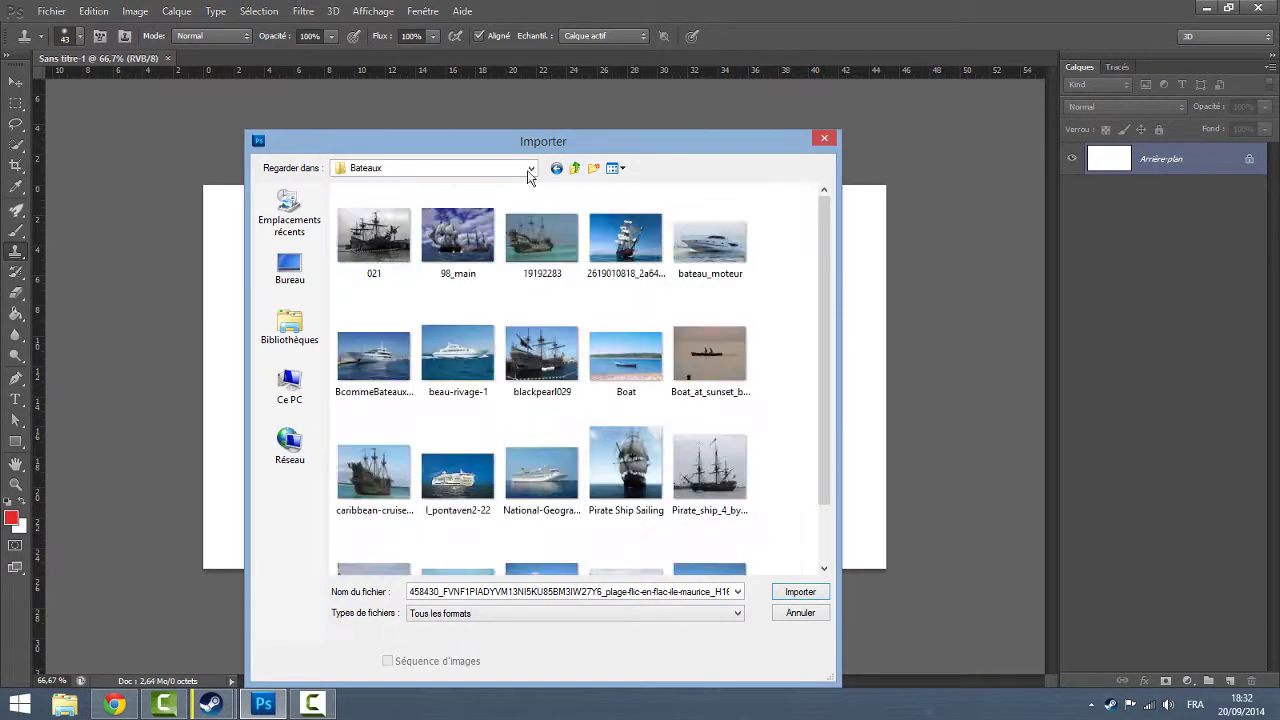
{"action": "left_click", "coordinate": [556, 169]}
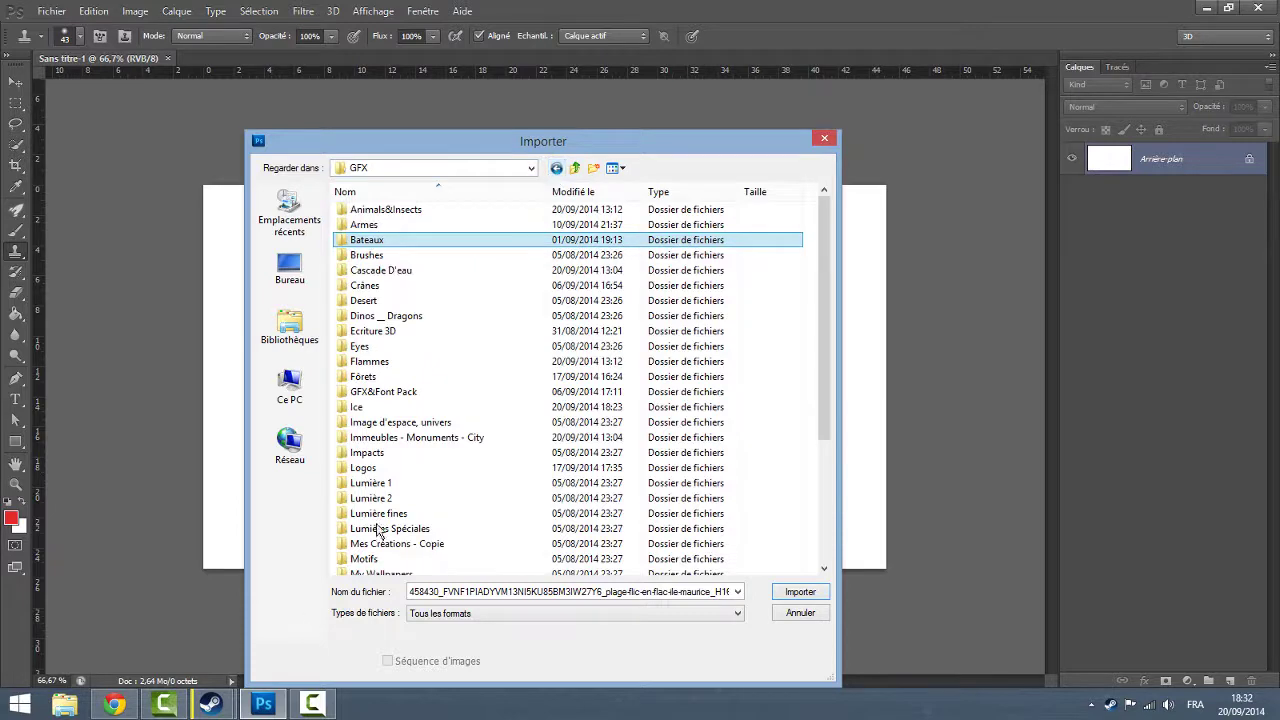
{"action": "scroll", "coordinate": [394, 420], "scroll_direction": "down", "scroll_amount": 5}
{"action": "double_click", "coordinate": [385, 478]}
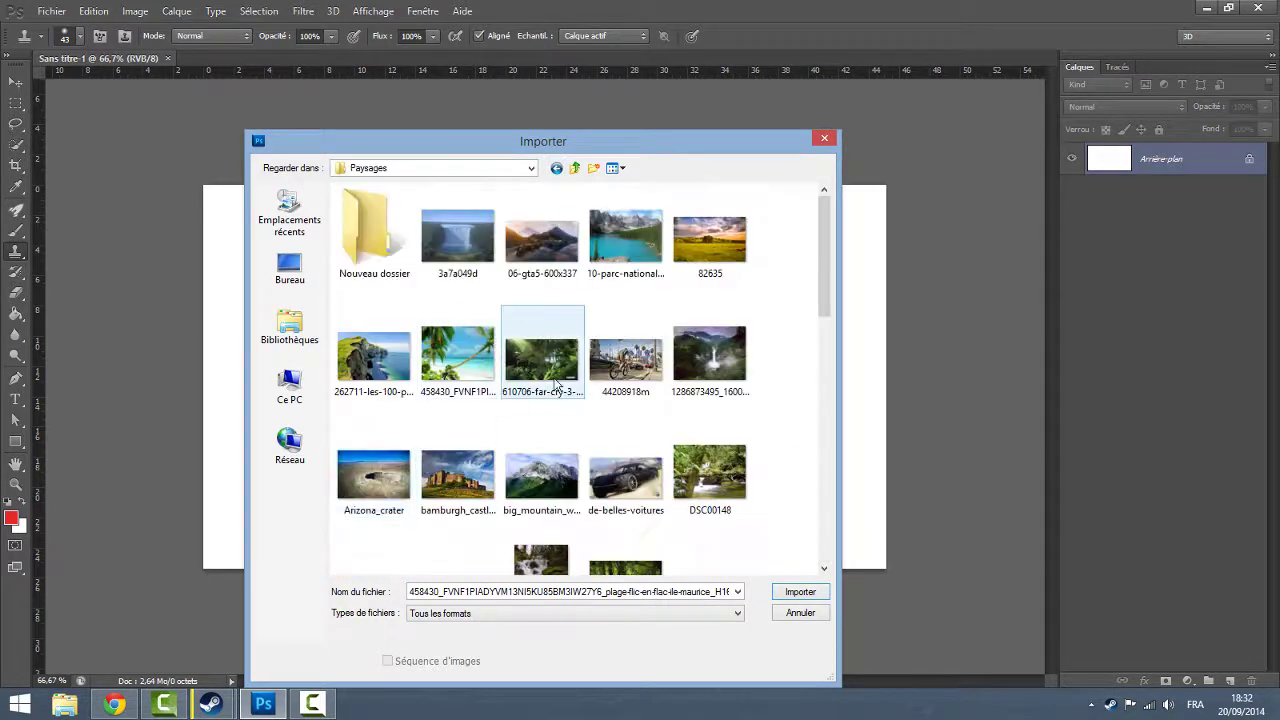
{"action": "double_click", "coordinate": [546, 362]}
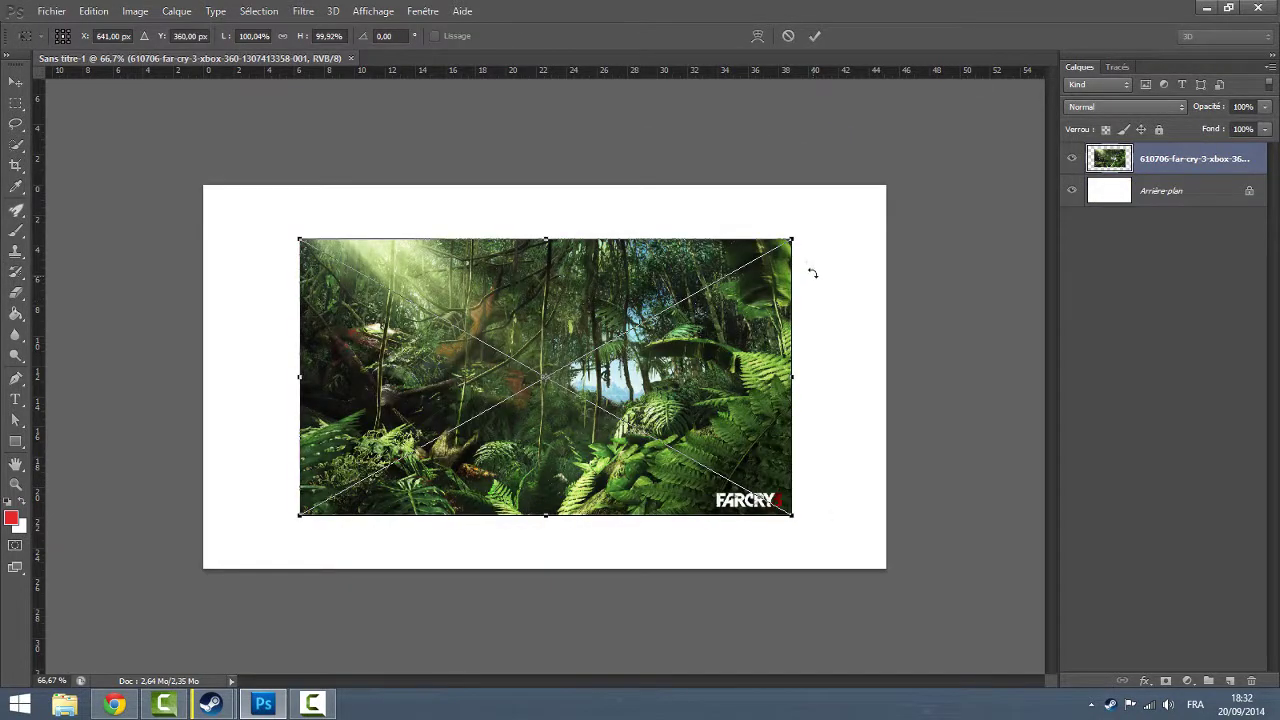
Enlarge and commit the placed jungle picture, then rasterize its layer.
{"action": "left_click_drag", "start_coordinate": [793, 238], "coordinate": [834, 214]}
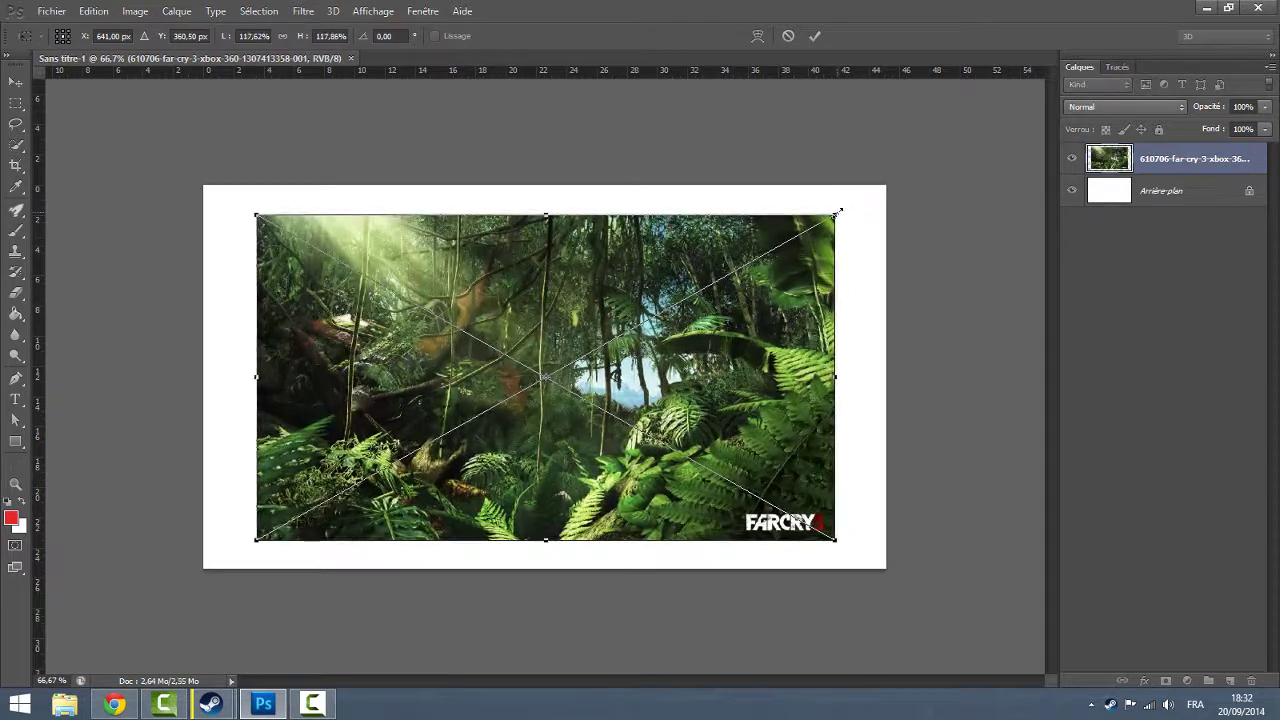
{"action": "key", "text": "Return"}
{"action": "key", "text": "s"}
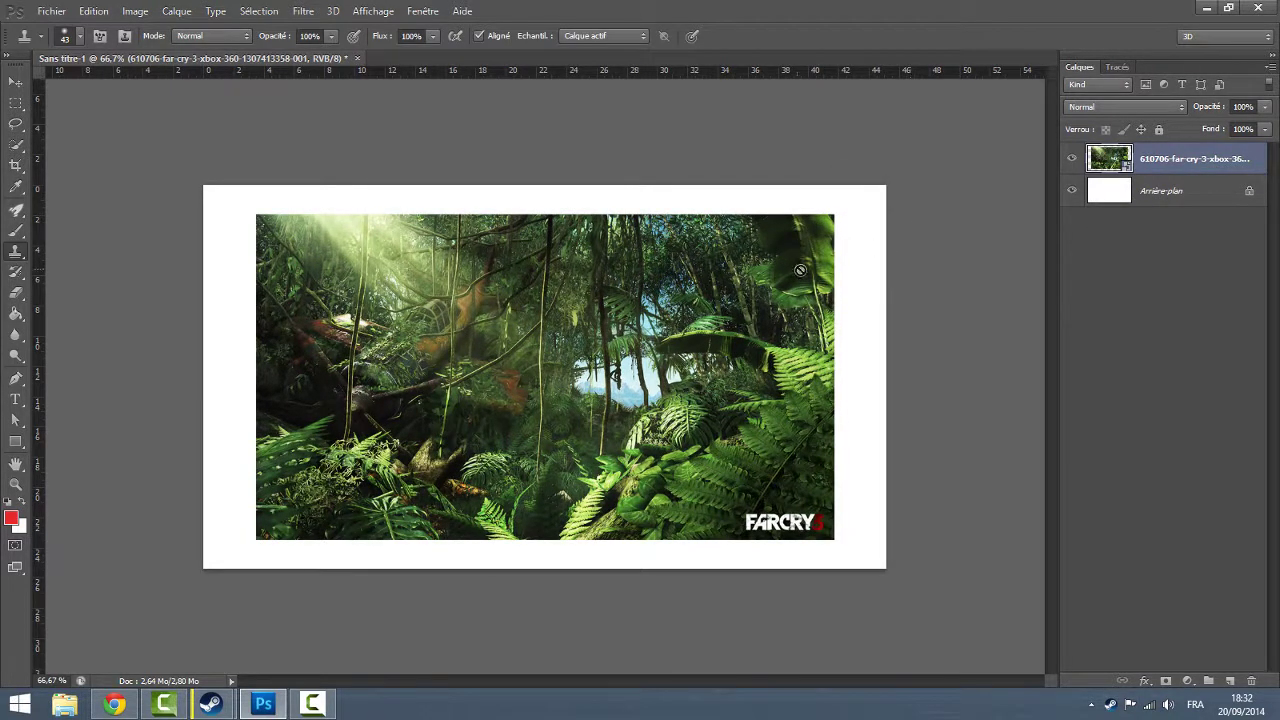
{"action": "right_click", "coordinate": [1170, 157]}
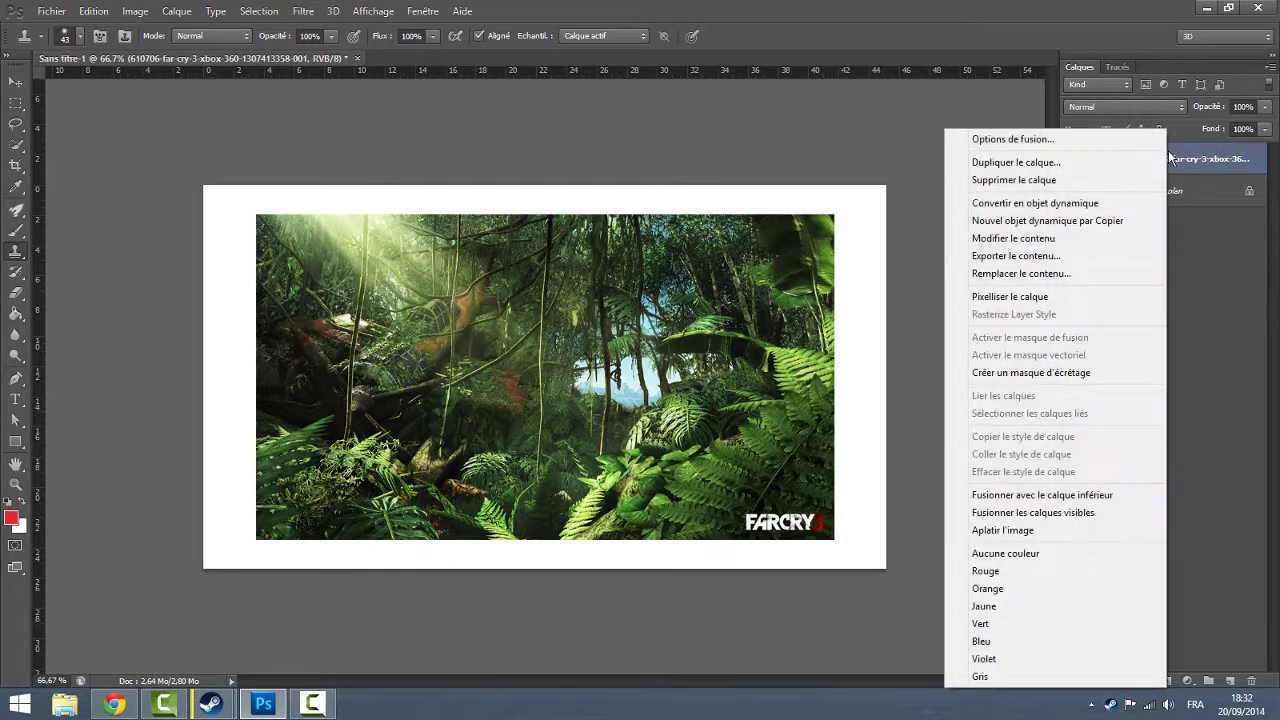
{"action": "left_click", "coordinate": [1016, 297]}
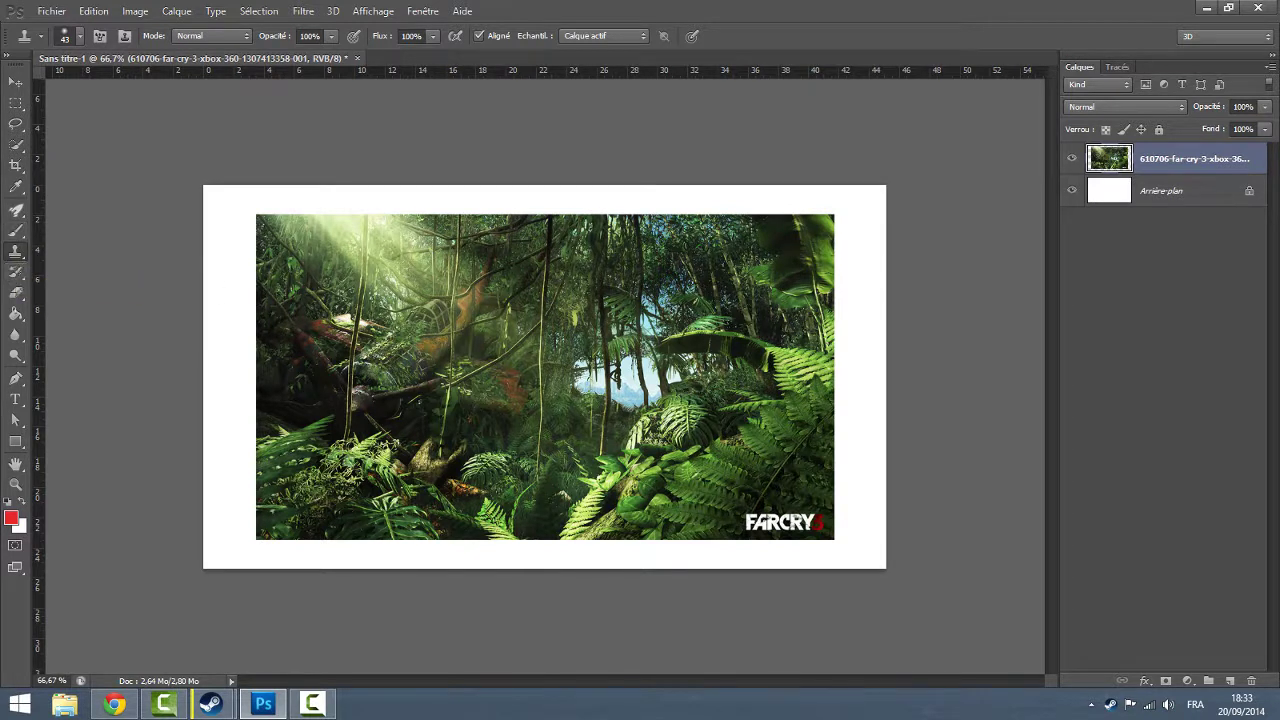
With the Clone Stamp, sample nearby foliage and paint over the logo's FA and CRY letters.
{"action": "right_click", "coordinate": [13, 262]}
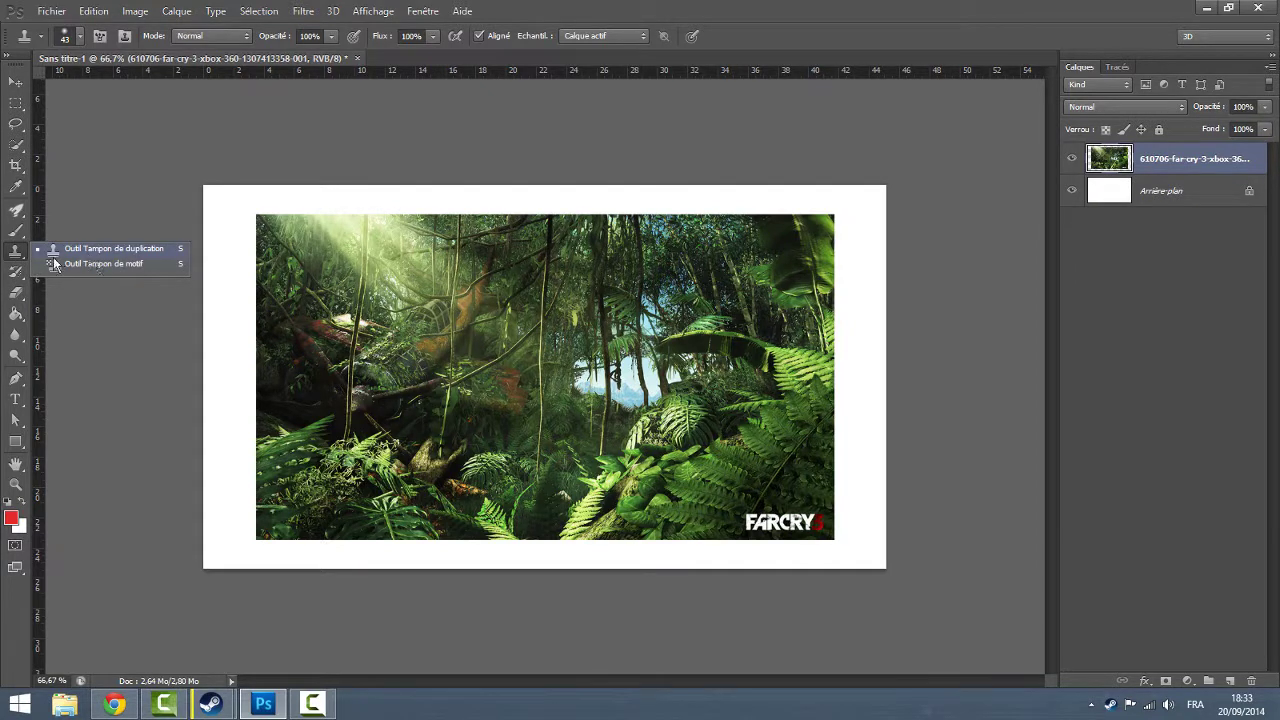
{"action": "left_click", "coordinate": [8, 258]}
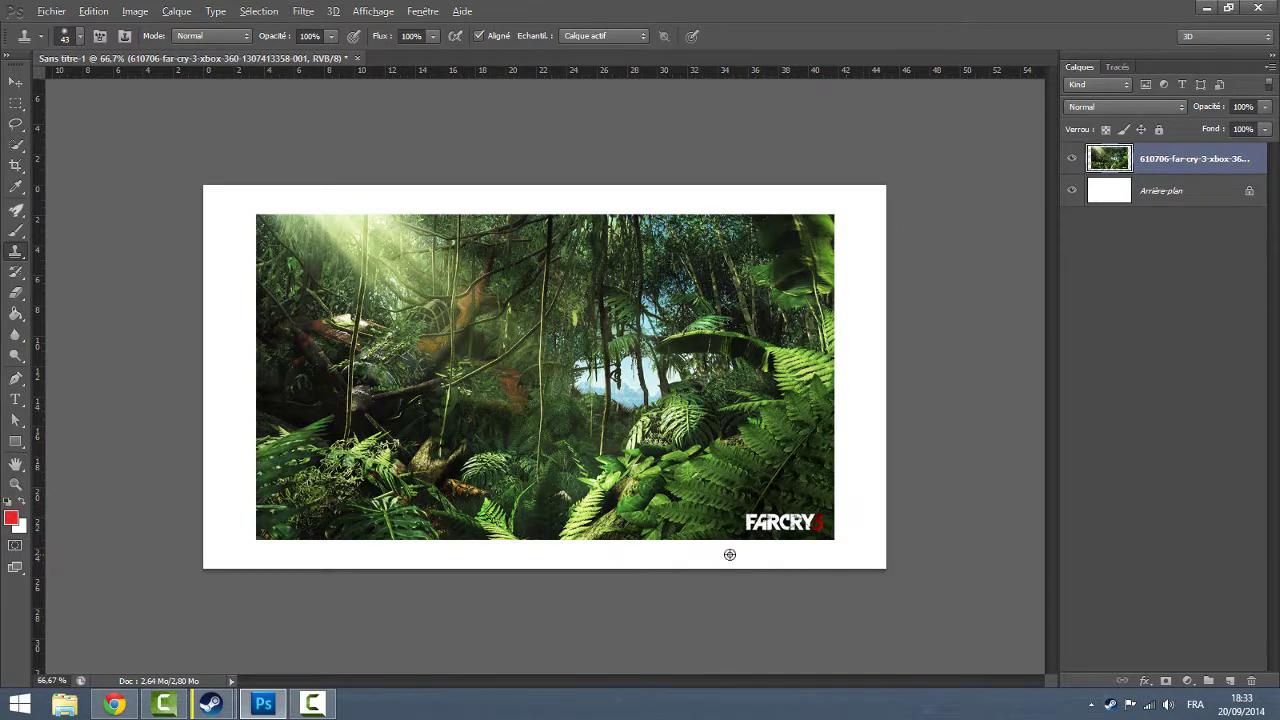
{"action": "left_click", "coordinate": [725, 505], "text": "alt"}
{"action": "left_click_drag", "start_coordinate": [749, 511], "coordinate": [757, 505]}
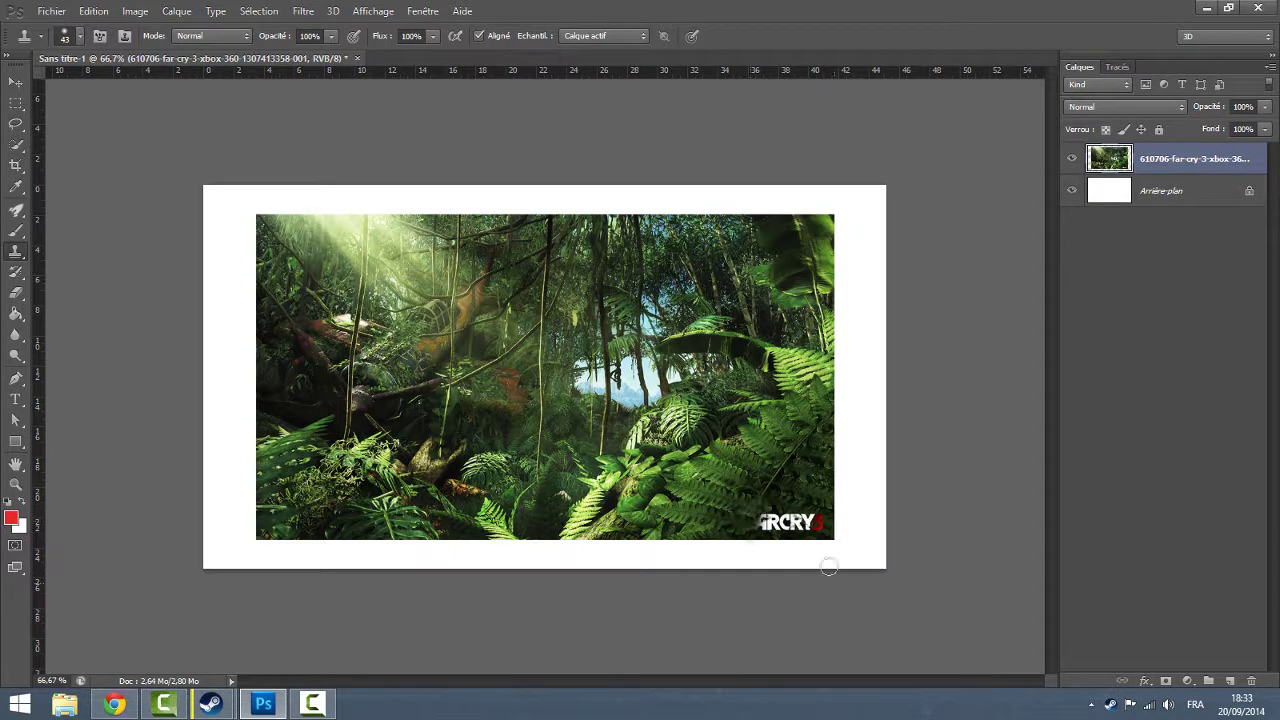
{"action": "left_click", "coordinate": [806, 494], "text": "alt"}
{"action": "left_click_drag", "start_coordinate": [818, 515], "coordinate": [805, 489]}
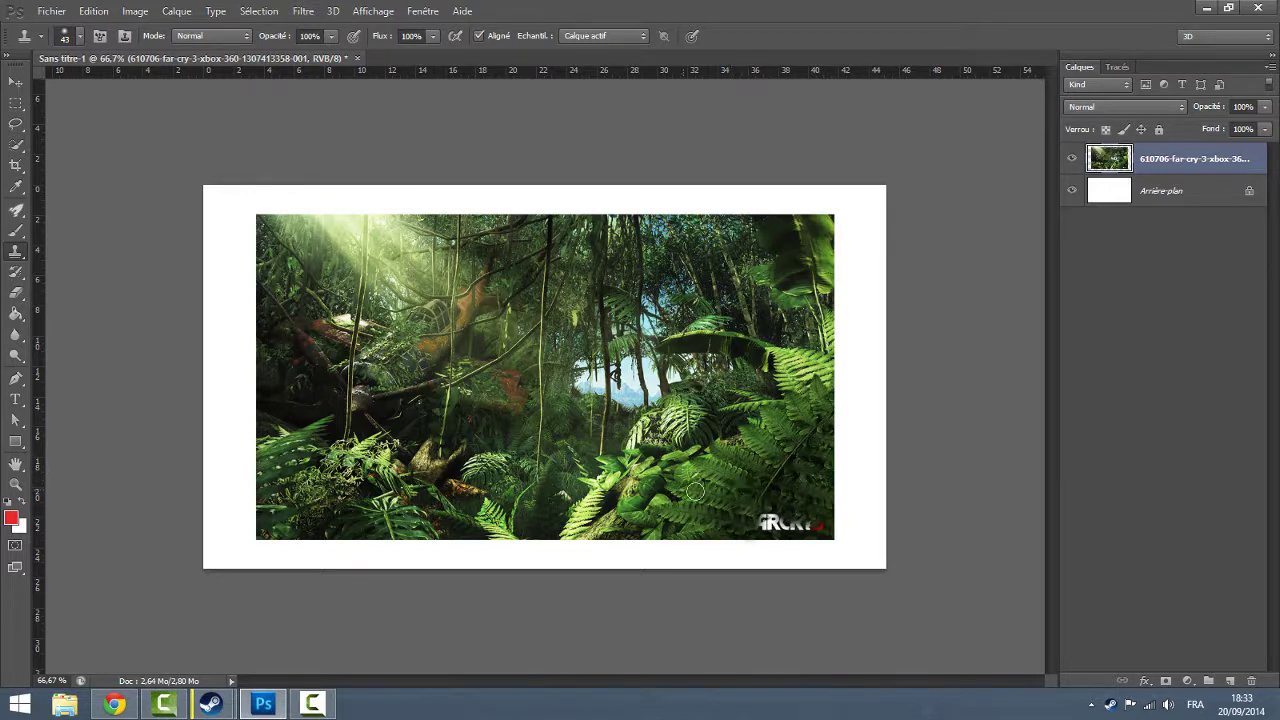
Paint foliage over the remaining logo letters, then undo the stray clone strokes.
{"action": "left_click", "coordinate": [800, 489], "text": "alt"}
{"action": "left_click_drag", "start_coordinate": [758, 518], "coordinate": [812, 521]}
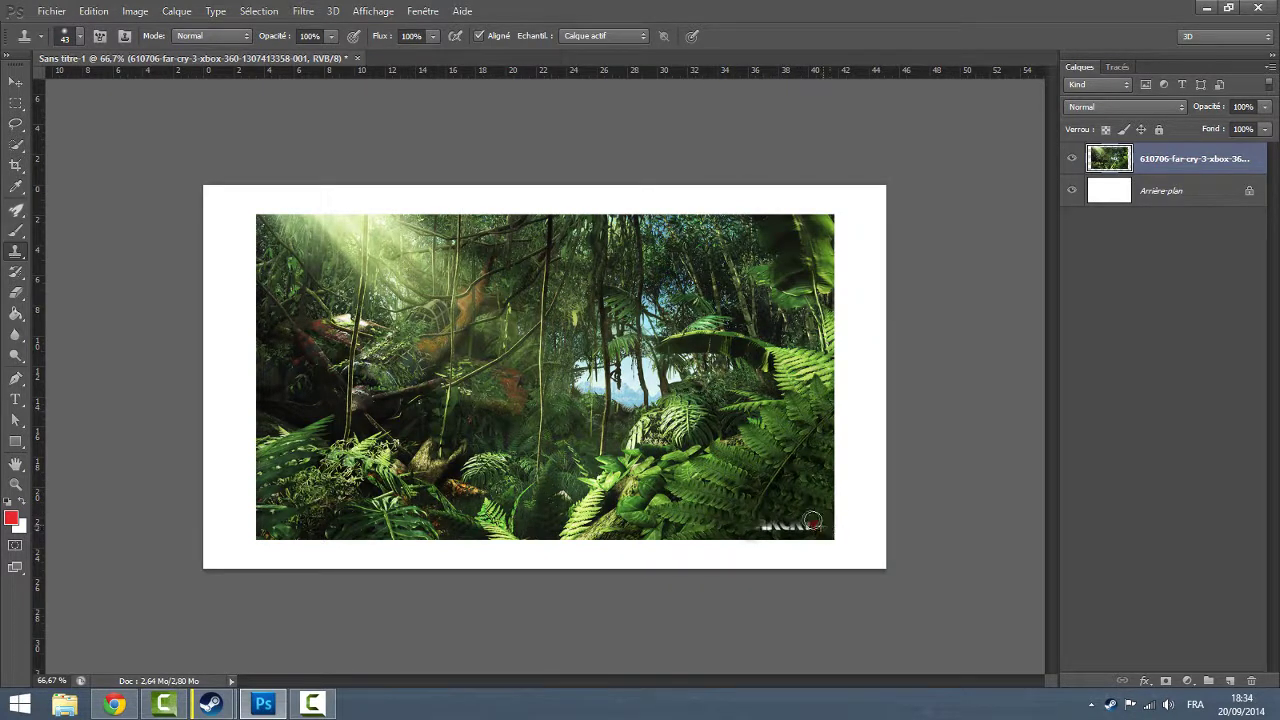
{"action": "left_click_drag", "start_coordinate": [807, 516], "coordinate": [801, 512]}
{"action": "mouse_move", "coordinate": [786, 522]}
{"action": "left_mouse_down"}
{"action": "mouse_move", "coordinate": [790, 551]}
{"action": "mouse_move", "coordinate": [829, 556]}
{"action": "left_mouse_up"}
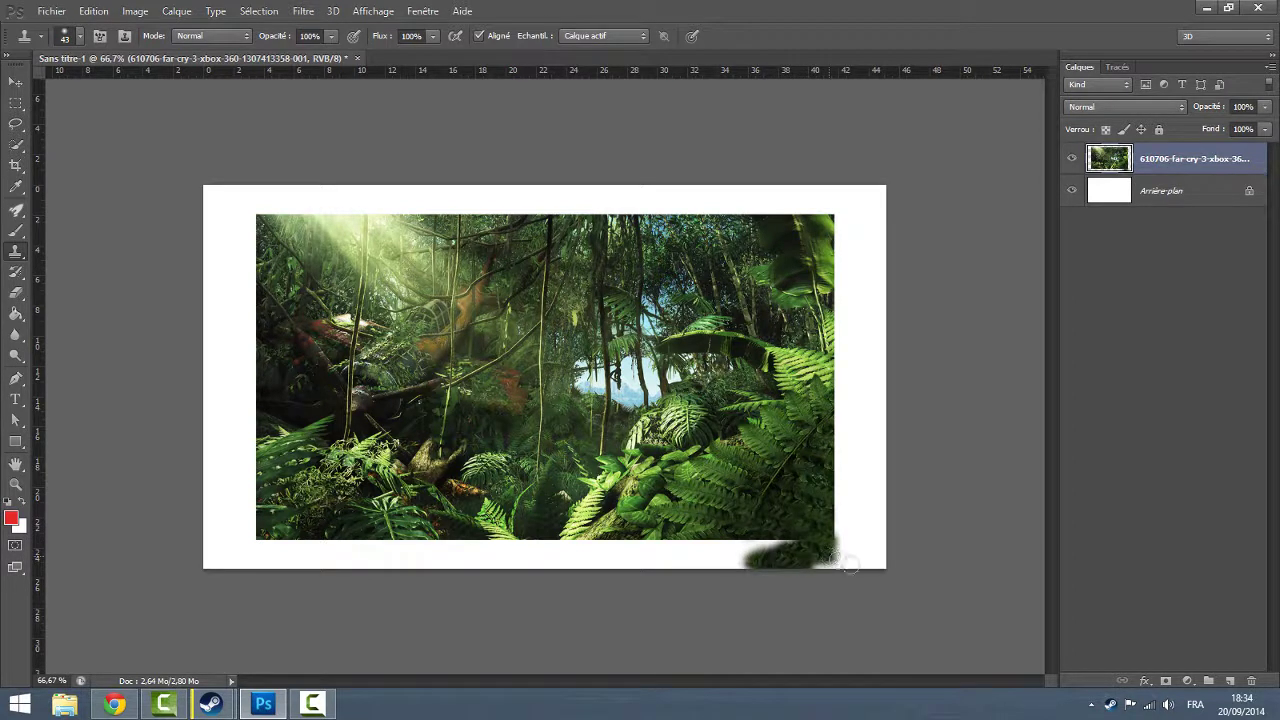
{"action": "key", "text": "ctrl+z"}
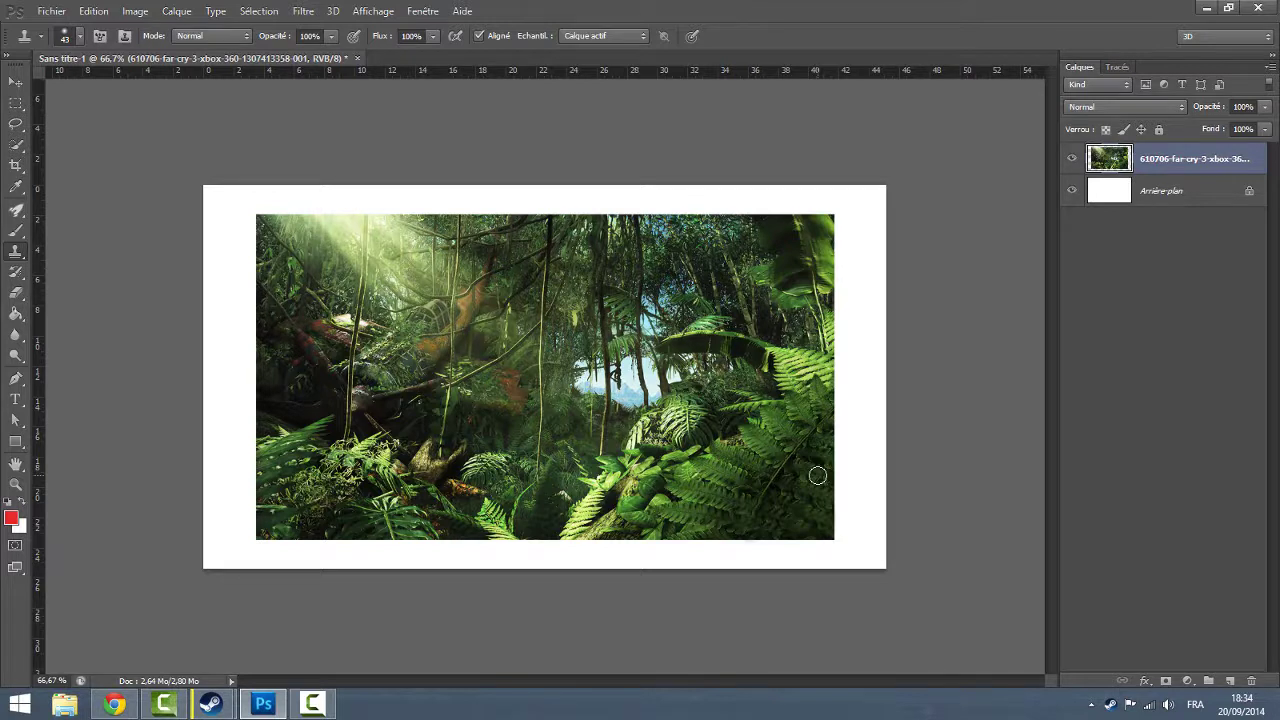
{"action": "key", "text": "ctrl+alt+z"}
{"action": "key", "text": "ctrl+alt+z"}
{"action": "key", "text": "ctrl+alt+z"}
{"action": "key", "text": "ctrl+alt+z"}
{"action": "key", "text": "ctrl+alt+z"}
Lasso a foliage patch above the logo, copy it to a layer, transform it, and merge down.
{"action": "left_click", "coordinate": [15, 103]}
{"action": "left_click", "coordinate": [15, 123]}
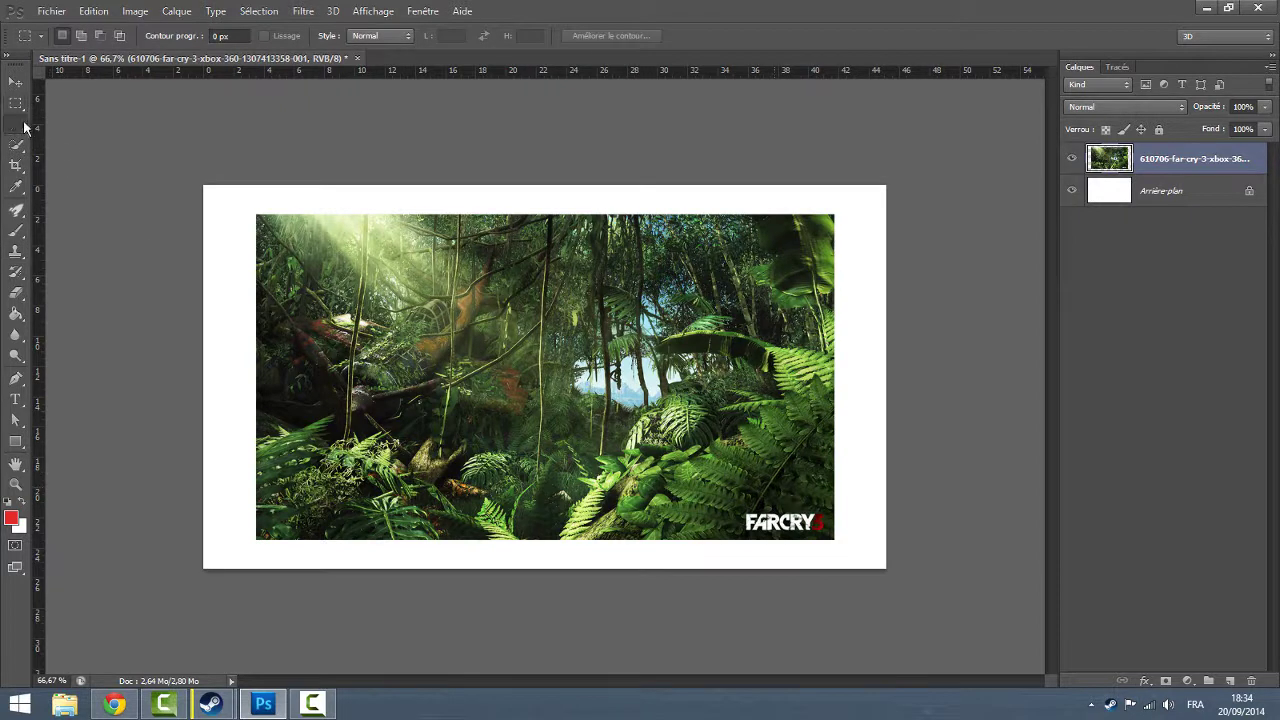
{"action": "left_click_drag", "start_coordinate": [816, 495], "coordinate": [787, 493]}
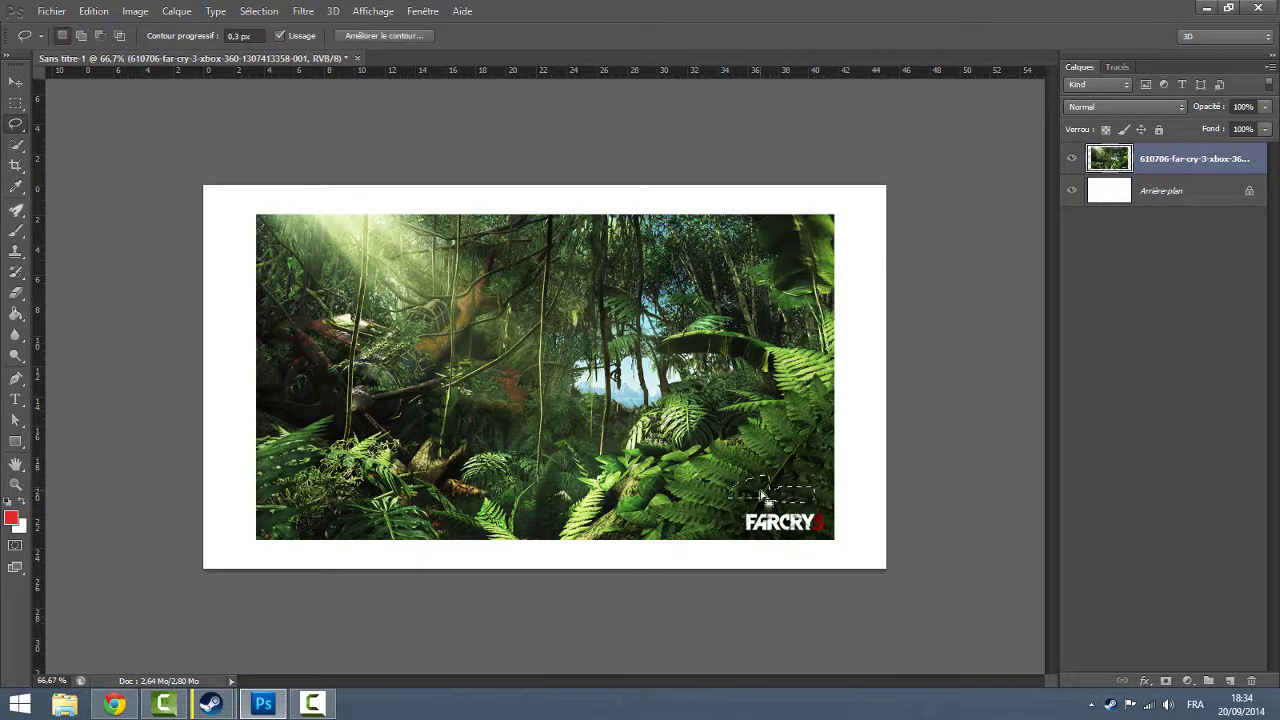
{"action": "right_click", "coordinate": [752, 500]}
{"action": "left_click", "coordinate": [840, 321]}
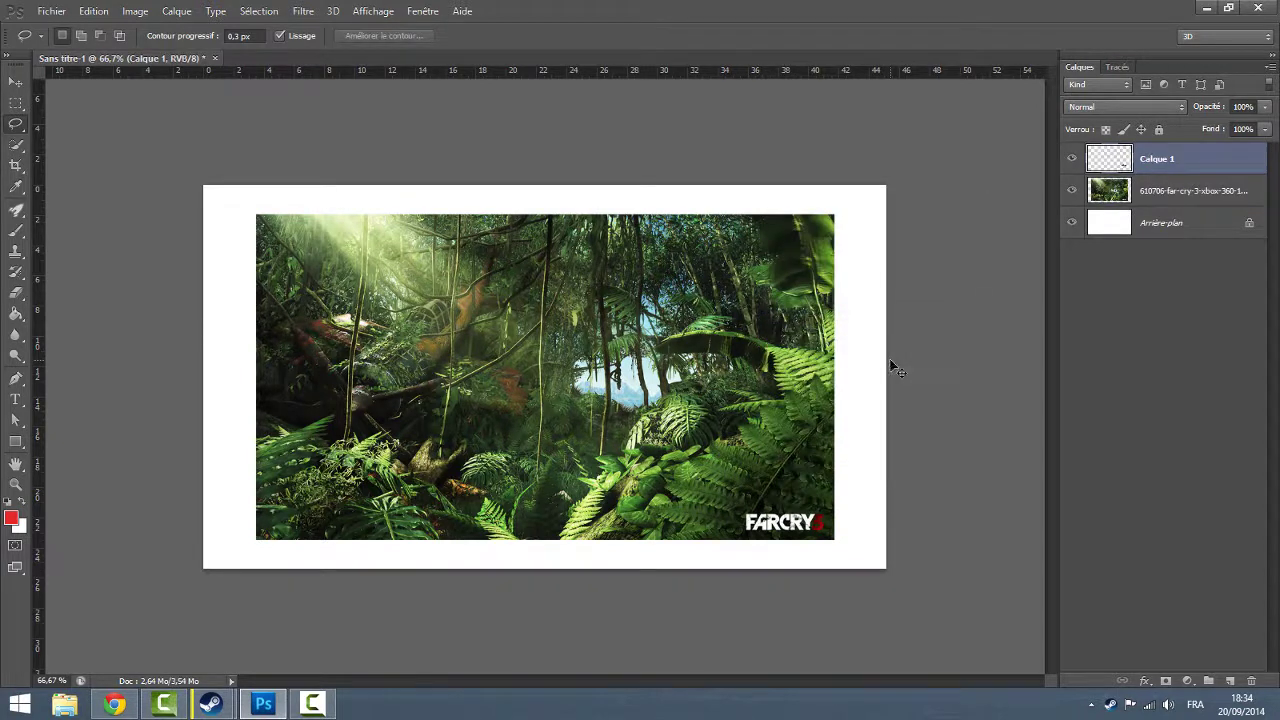
{"action": "key", "text": "ctrl+t"}
{"action": "mouse_move", "coordinate": [818, 504]}
{"action": "left_mouse_down"}
{"action": "mouse_move", "coordinate": [827, 567]}
{"action": "mouse_move", "coordinate": [812, 526]}
{"action": "left_mouse_up"}
{"action": "key", "text": "Return"}
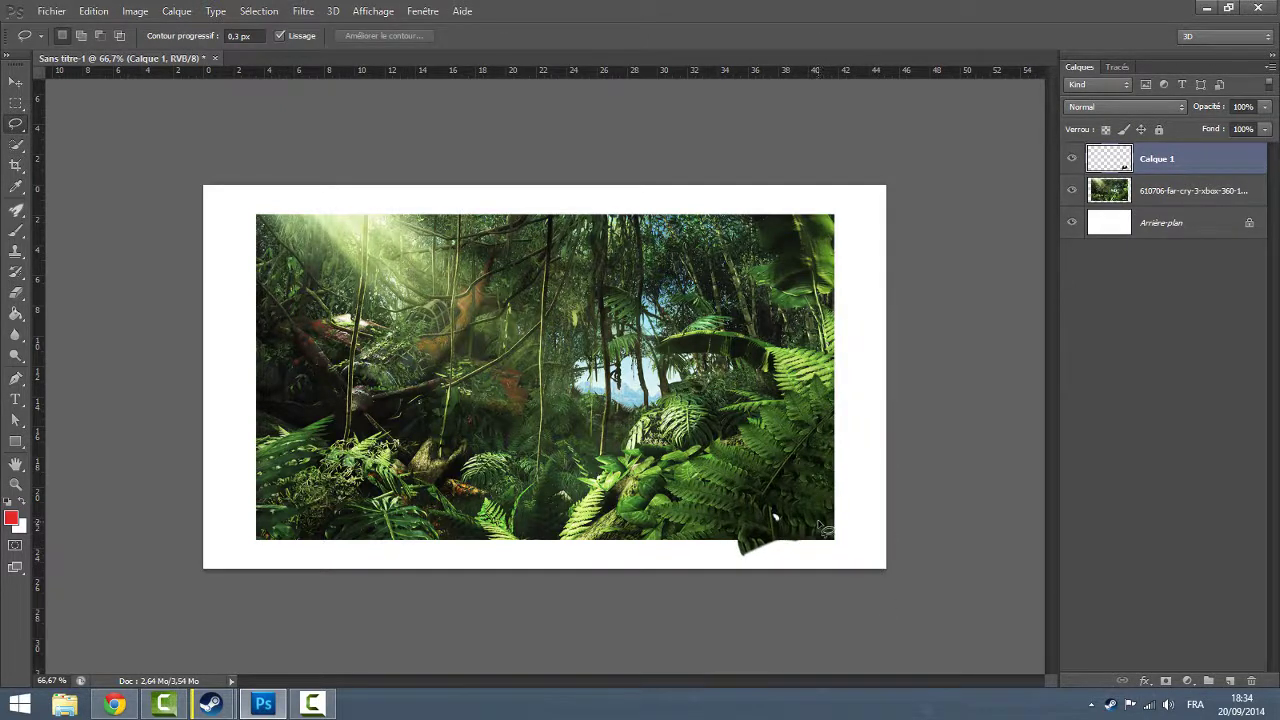
{"action": "key", "text": "ctrl+e"}
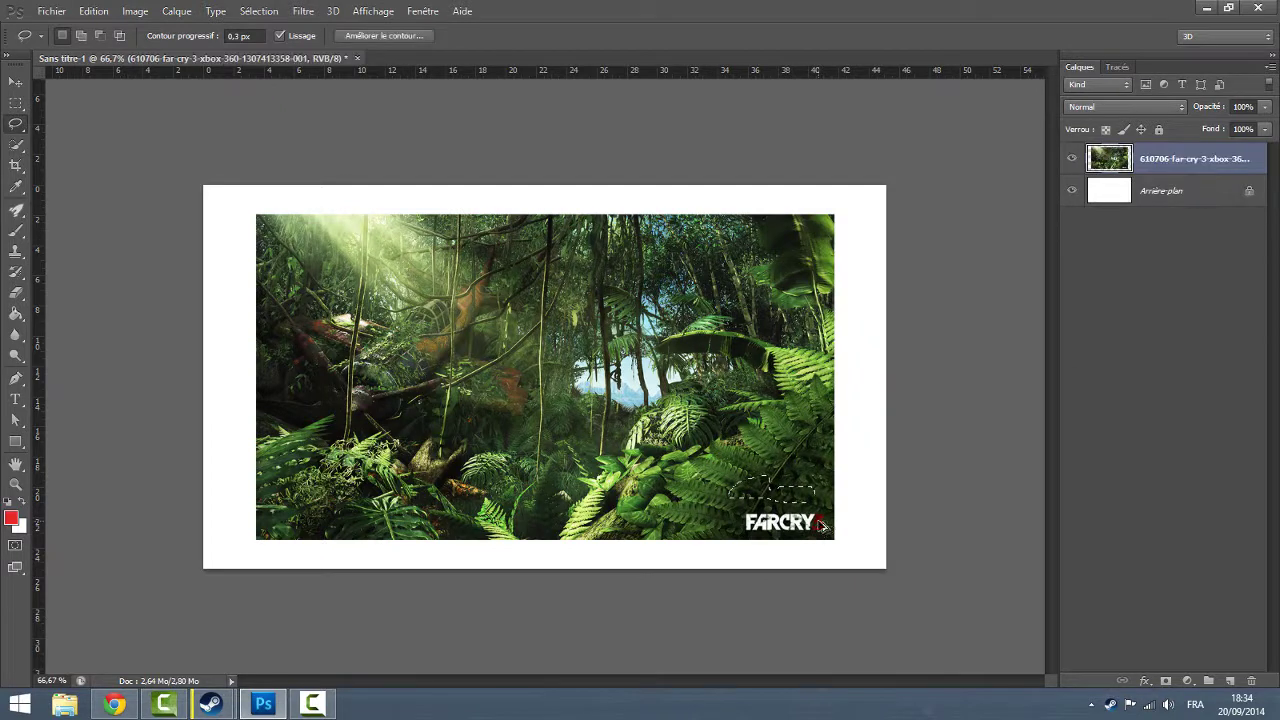
Delete the edited layer, paste the jungle image back, and select near the FARCRY logo.
{"action": "key", "text": "Delete"}
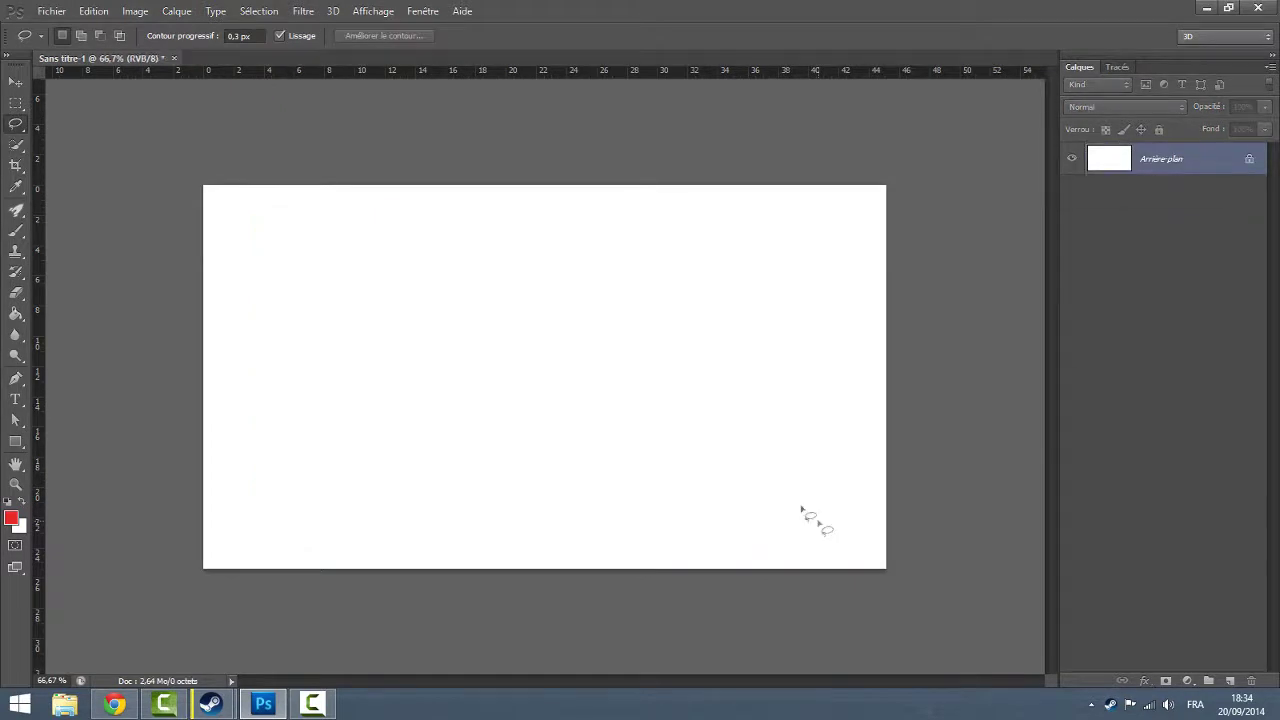
{"action": "left_click", "coordinate": [93, 11]}
{"action": "left_click", "coordinate": [120, 146]}
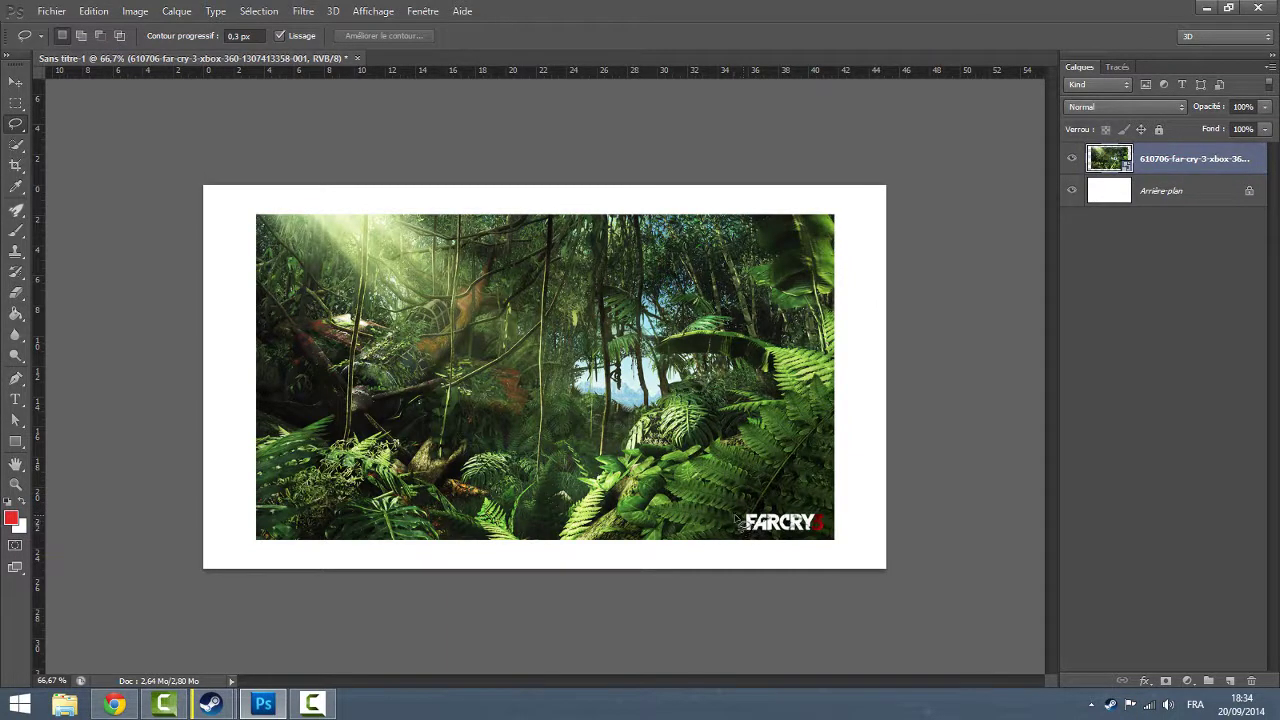
{"action": "left_click_drag", "start_coordinate": [737, 521], "coordinate": [825, 528]}
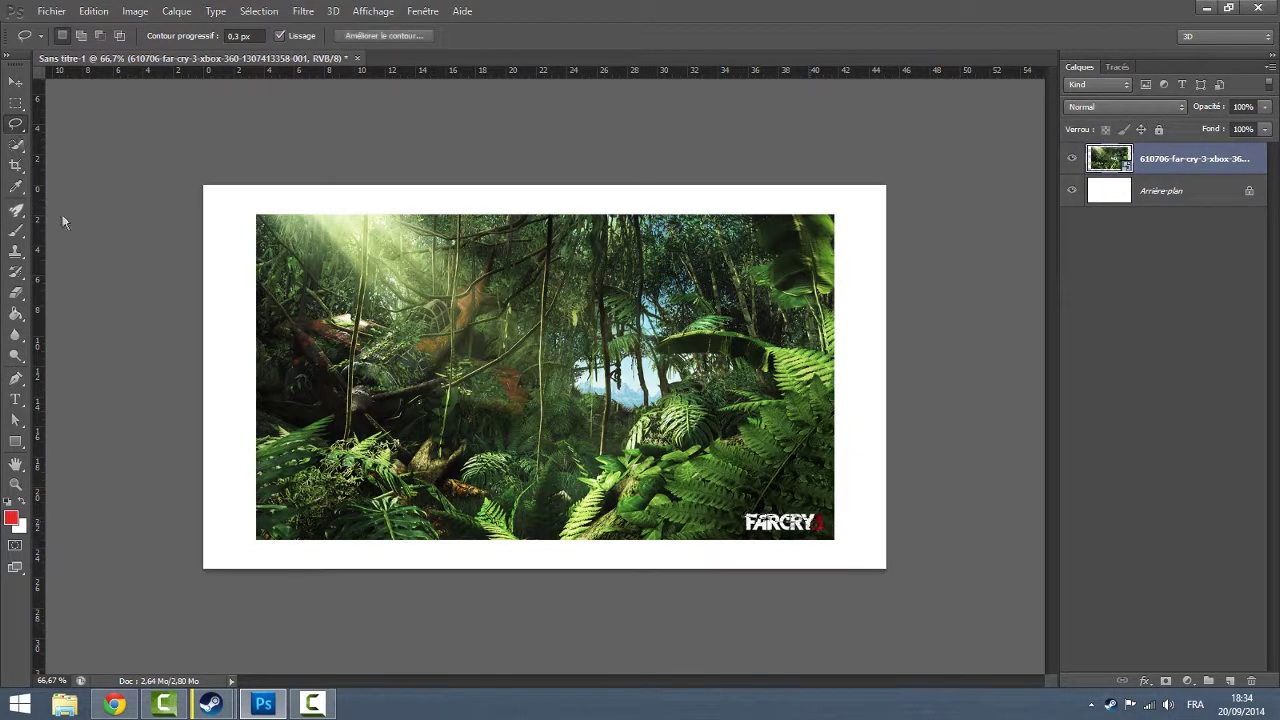
{"action": "left_click", "coordinate": [18, 254]}
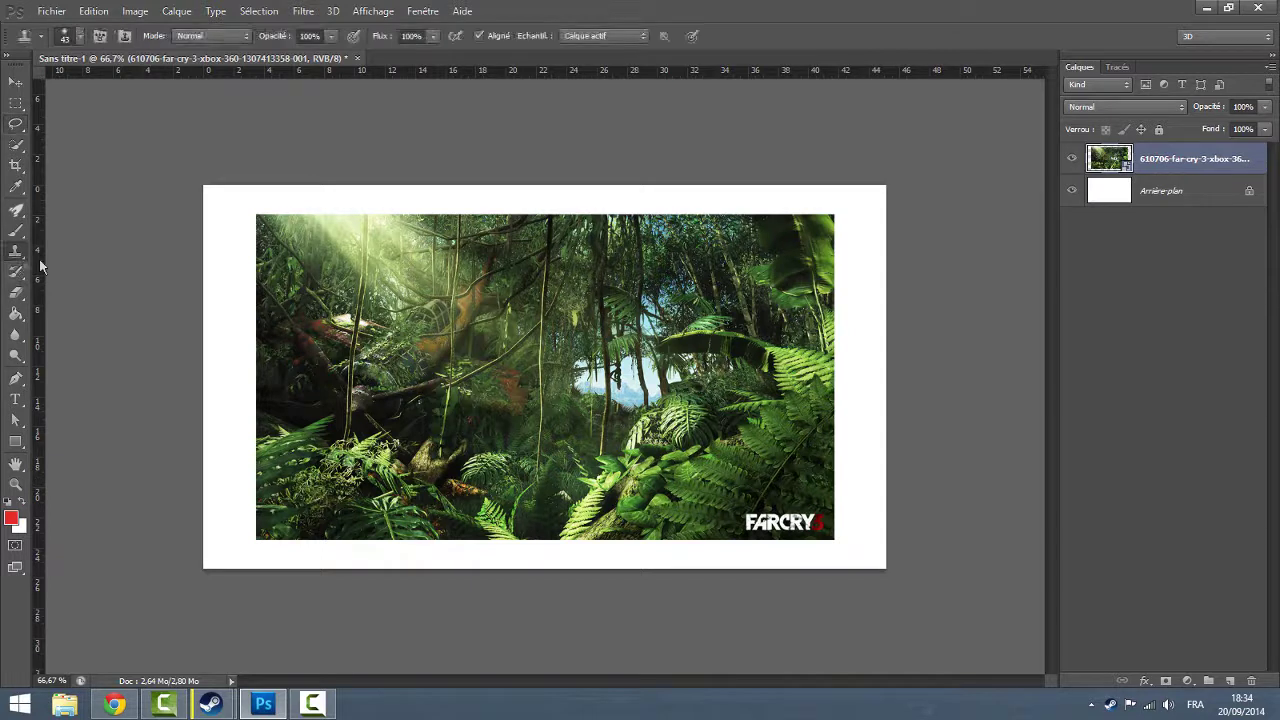
Accept rasterizing the pasted layer and clone foliage over the FARCRY logo and its remnants.
{"action": "left_click", "coordinate": [842, 390]}
{"action": "left_click", "coordinate": [578, 280]}
{"action": "left_click_drag", "start_coordinate": [820, 520], "coordinate": [778, 512]}
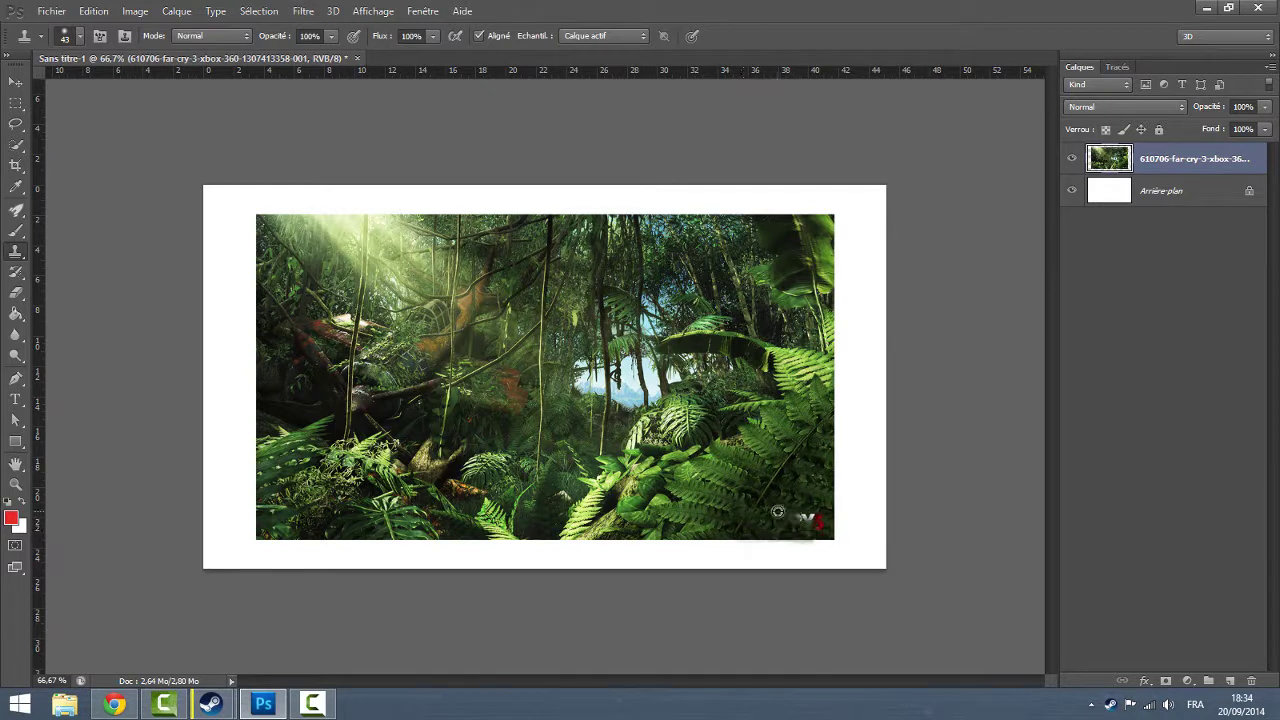
{"action": "mouse_move", "coordinate": [778, 512]}
{"action": "left_mouse_down"}
{"action": "mouse_move", "coordinate": [791, 482]}
{"action": "mouse_move", "coordinate": [773, 460]}
{"action": "left_mouse_up"}
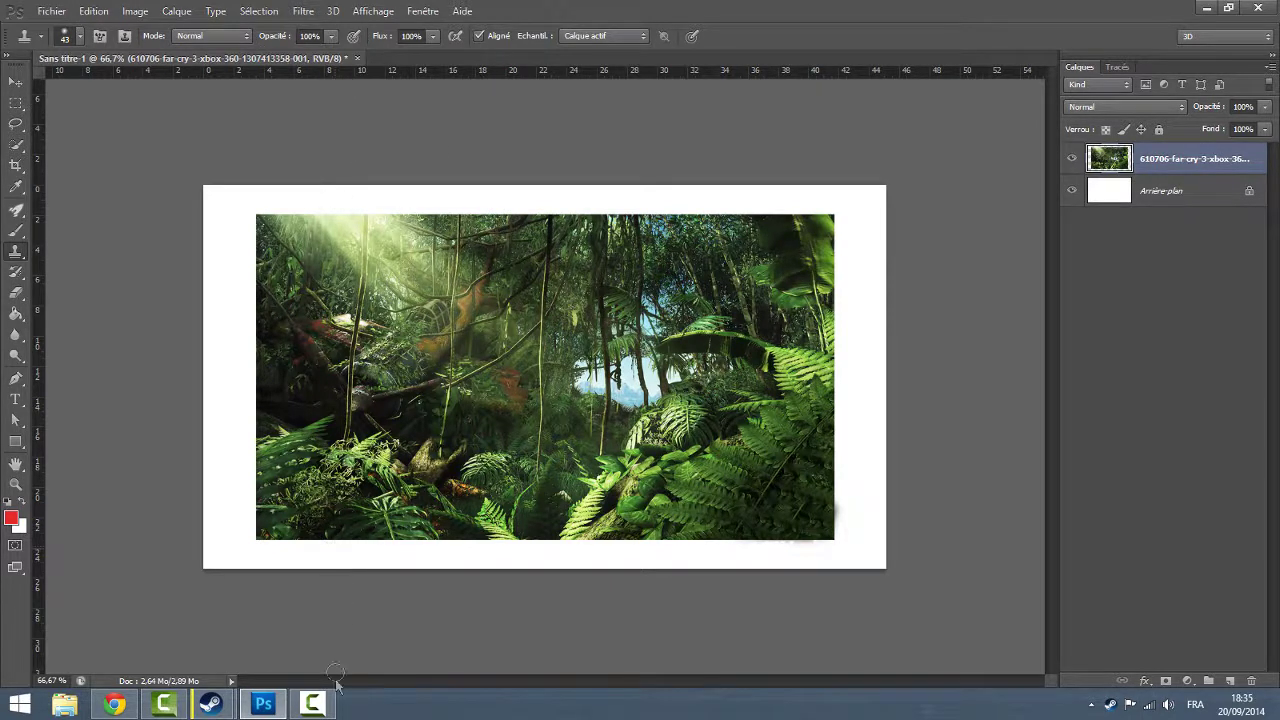
{"action": "left_click", "coordinate": [314, 705]}
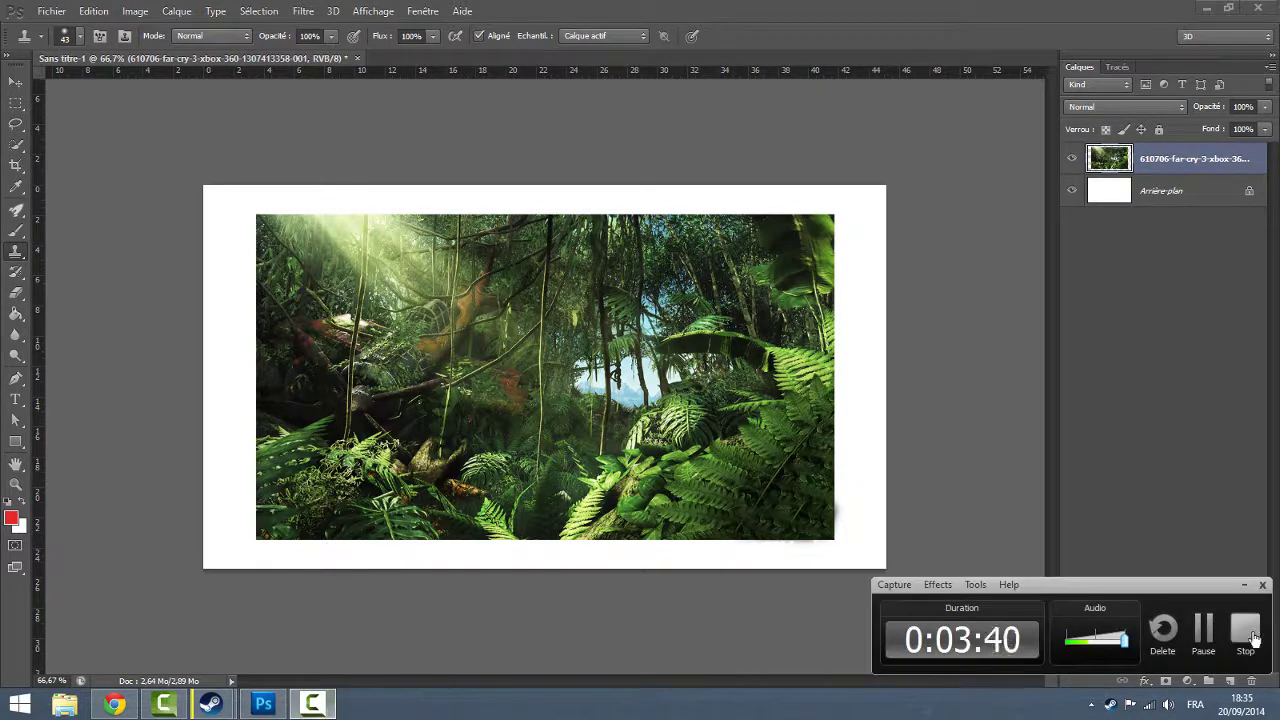